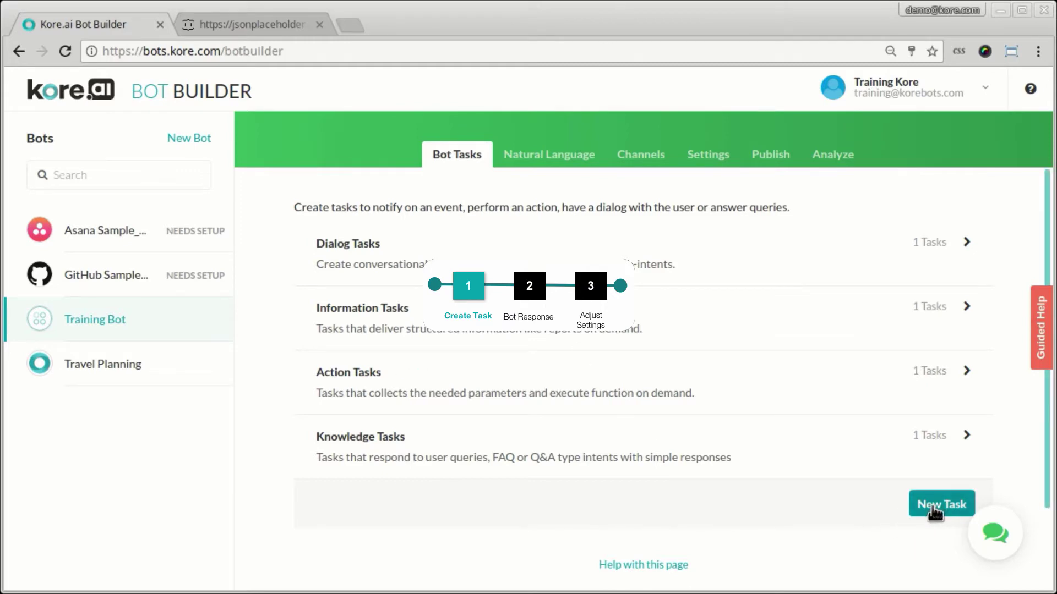
click(229, 29)
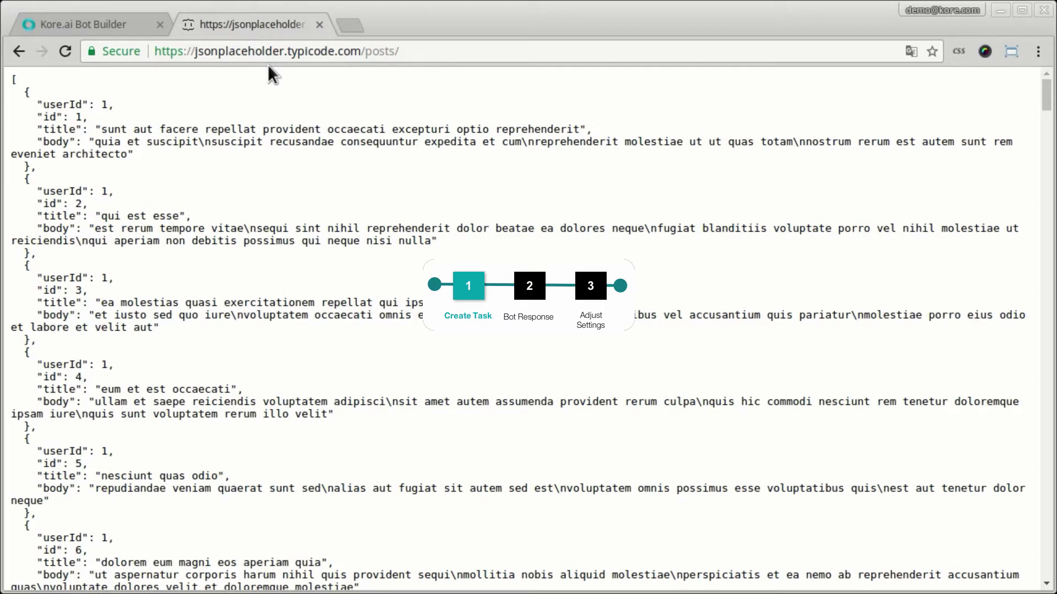
click(282, 51)
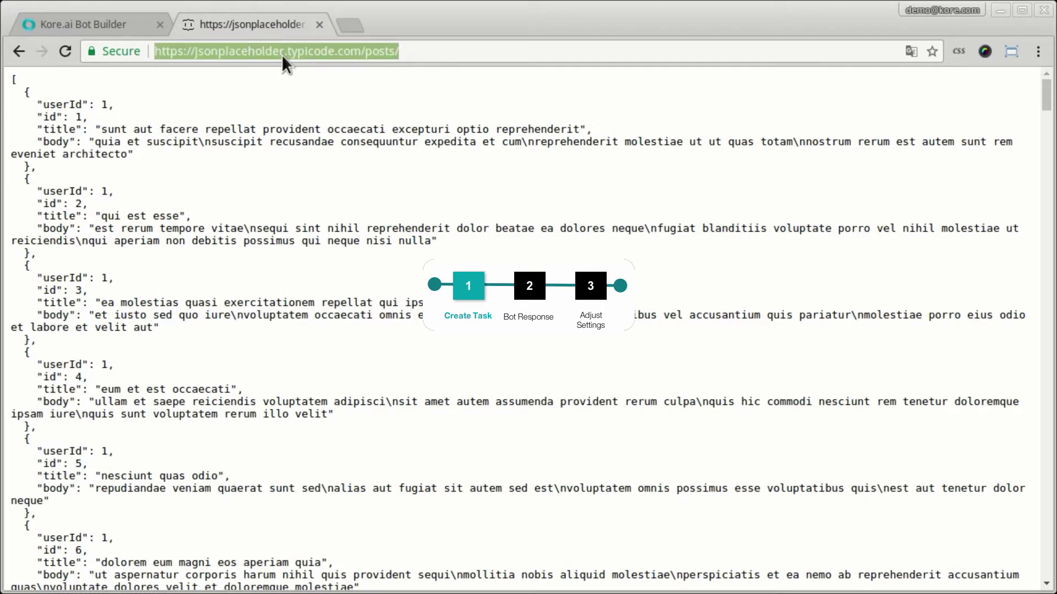
Create an Alert task named 'New Posts' and save its General settings.
click(117, 24)
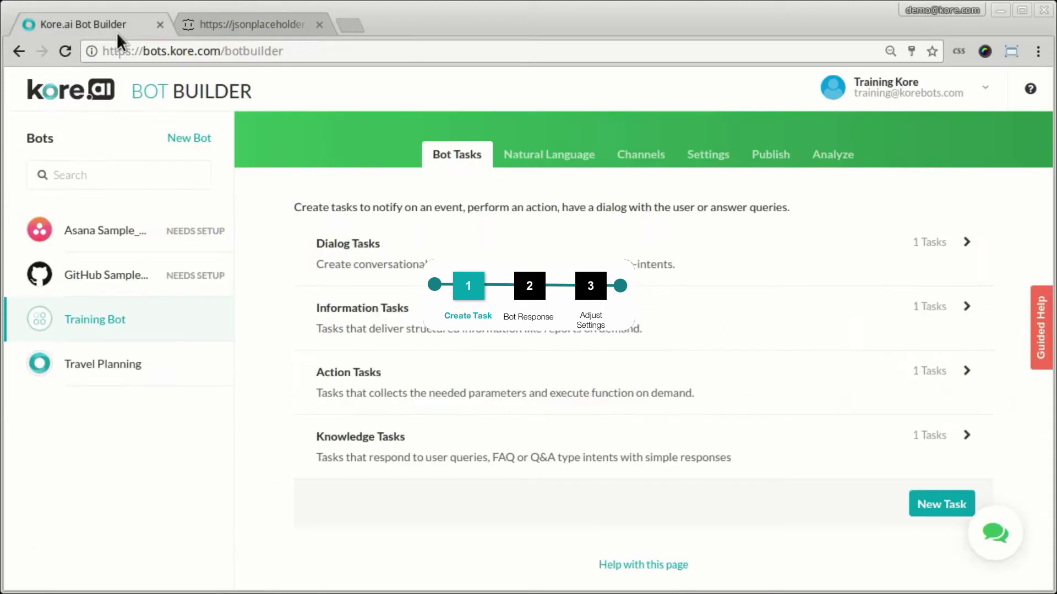
click(928, 504)
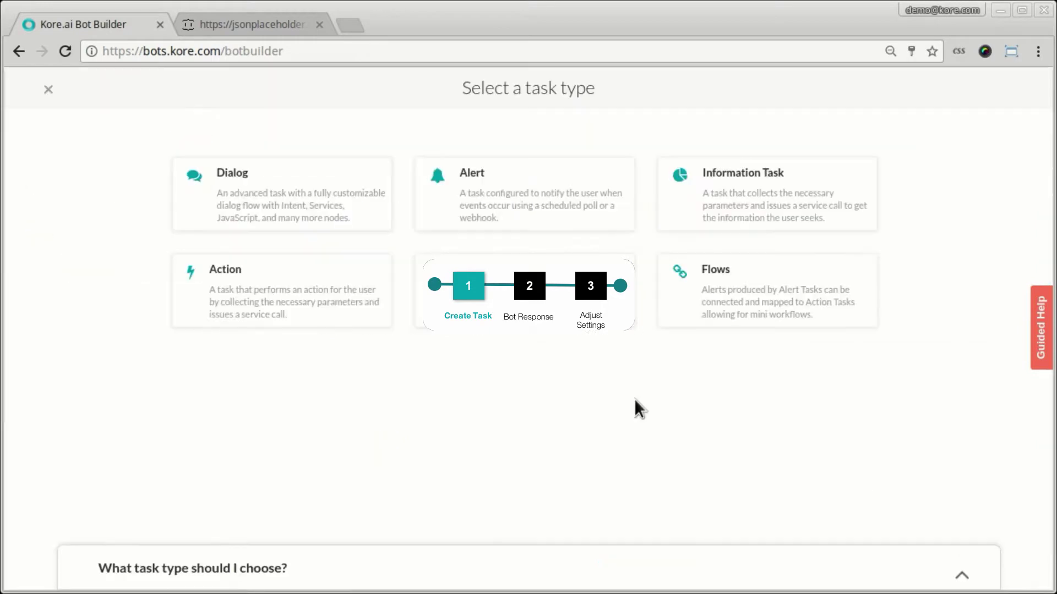
click(502, 215)
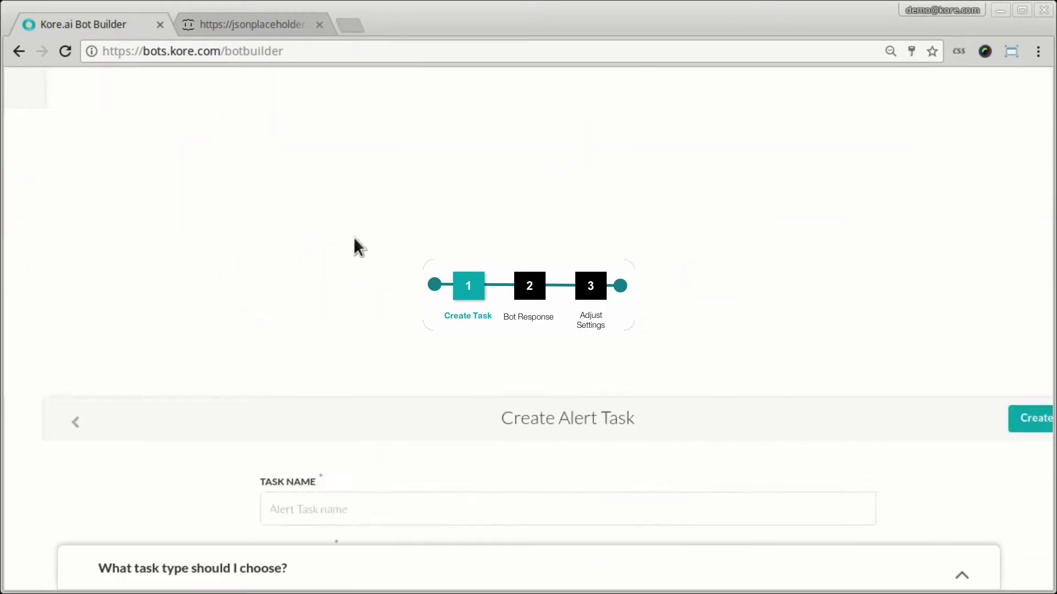
click(318, 182)
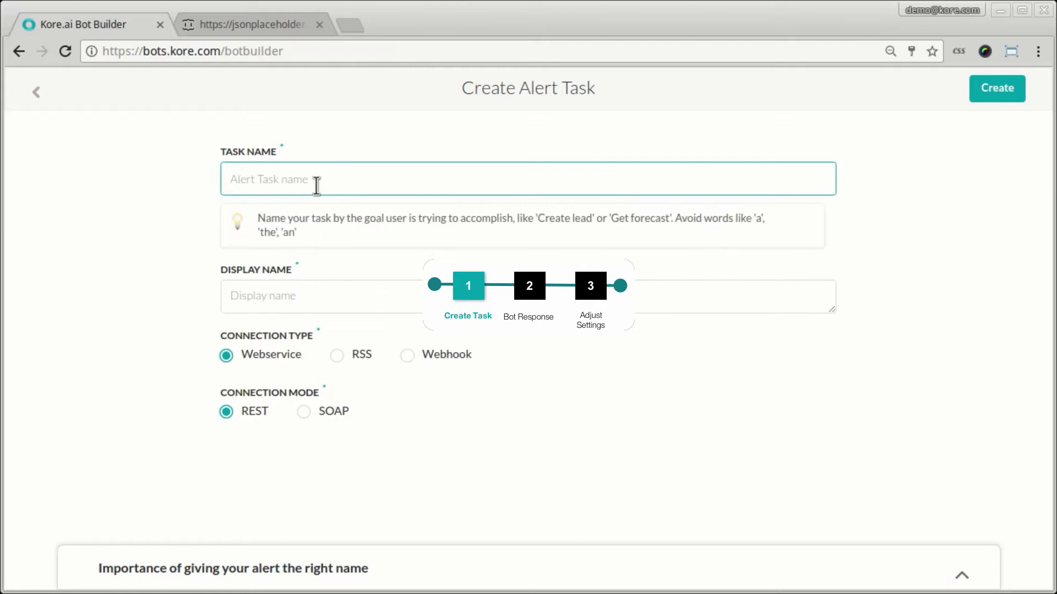
text(New Posts)
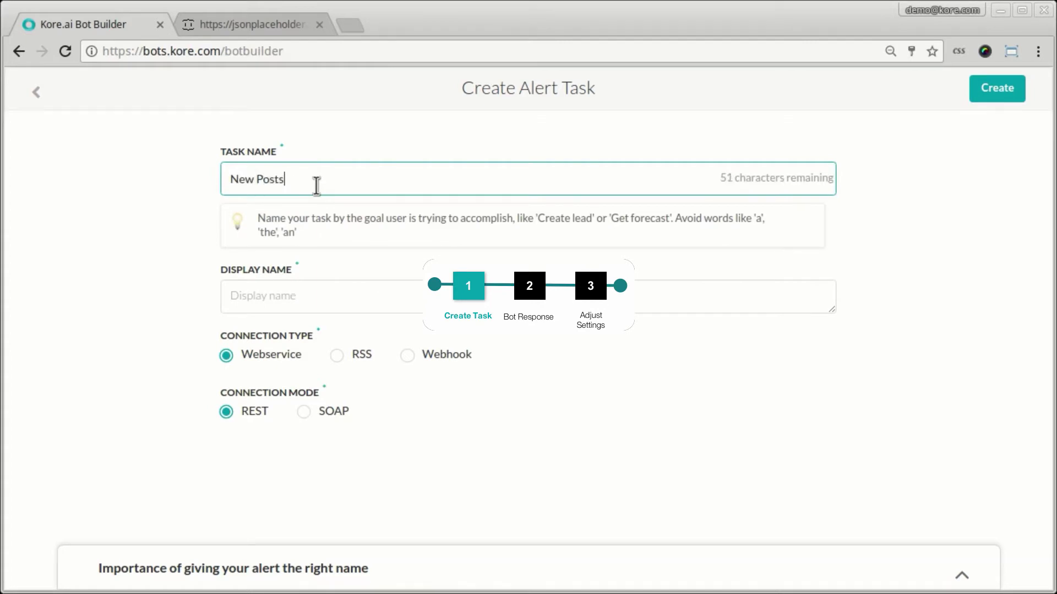
key(Tab)
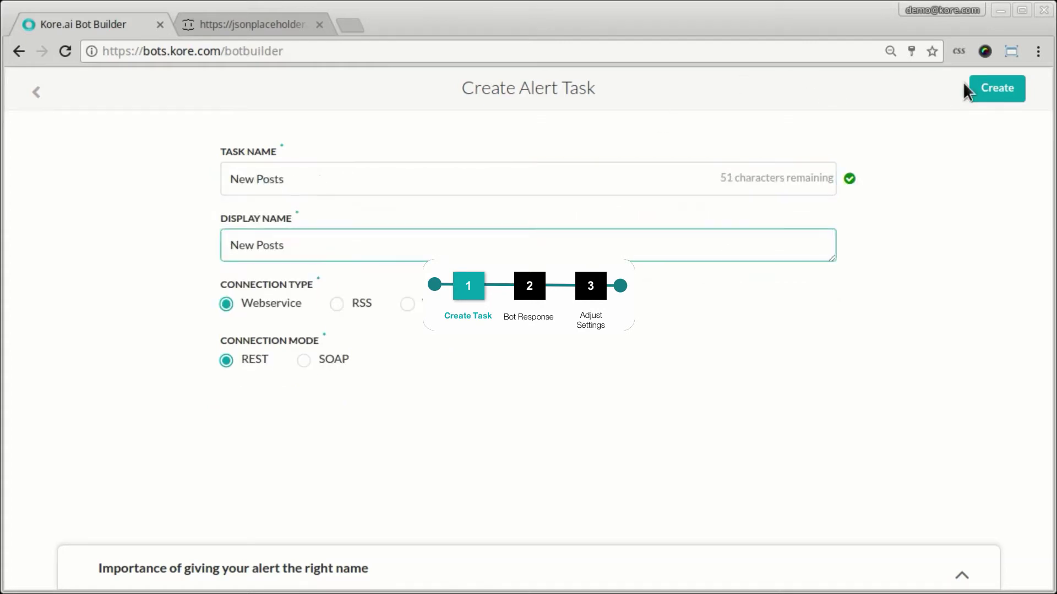
click(978, 87)
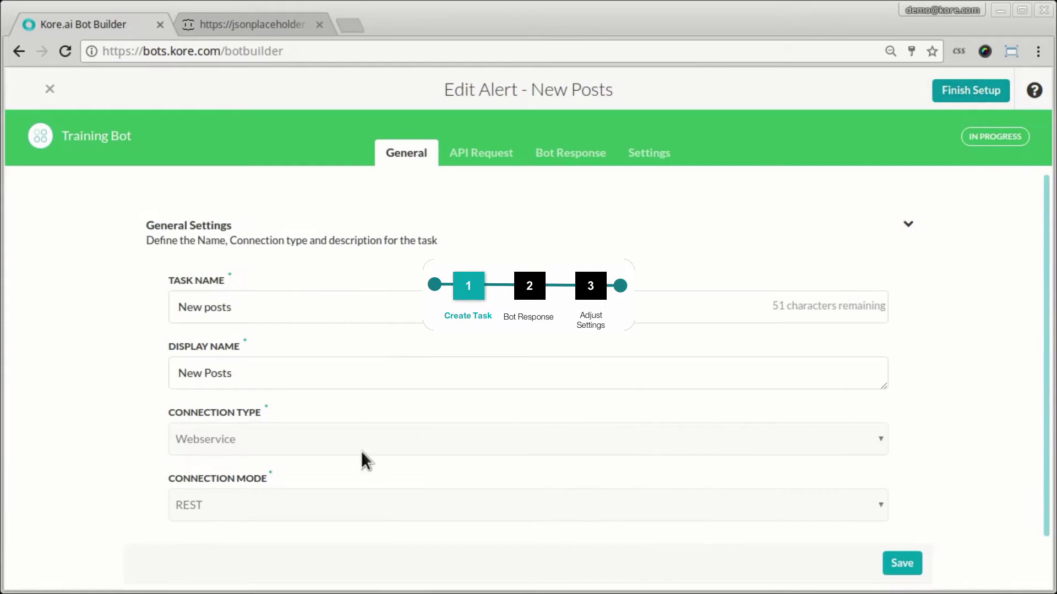
click(908, 566)
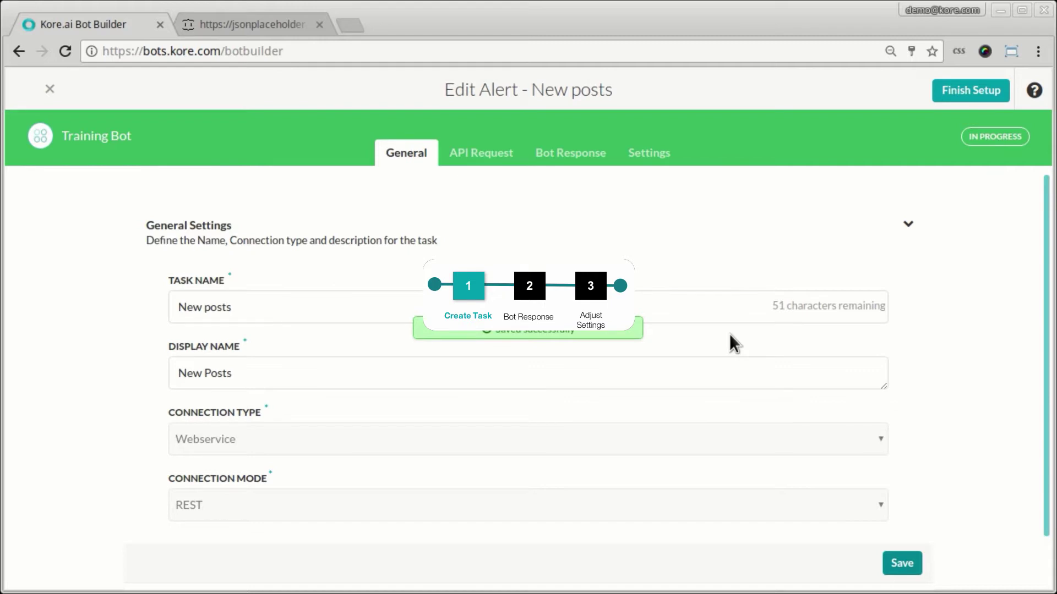
Expand the API Request content type, authorization, sample response and request chain sections.
click(460, 150)
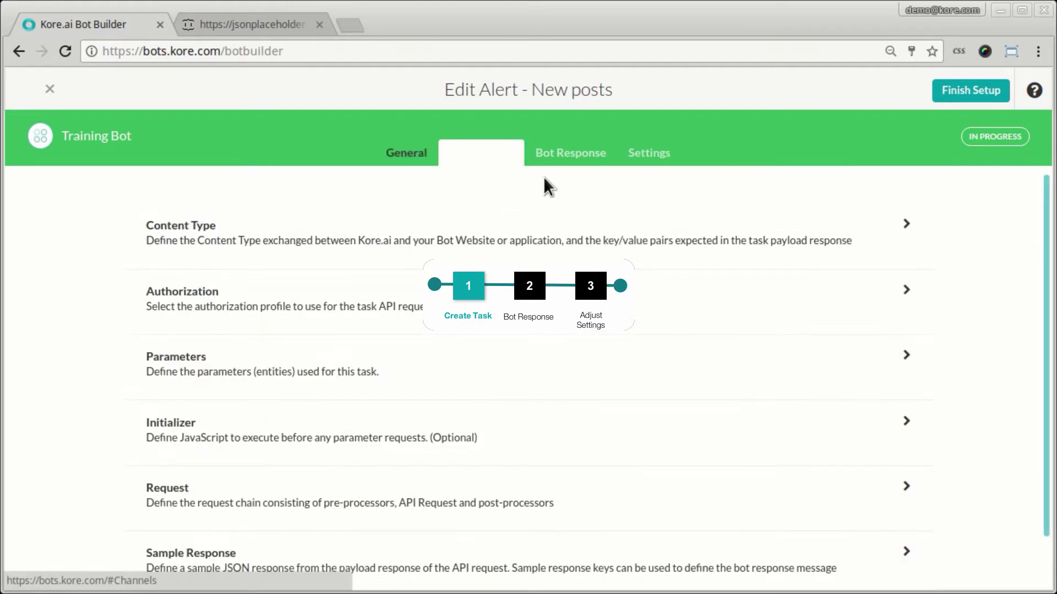
click(608, 241)
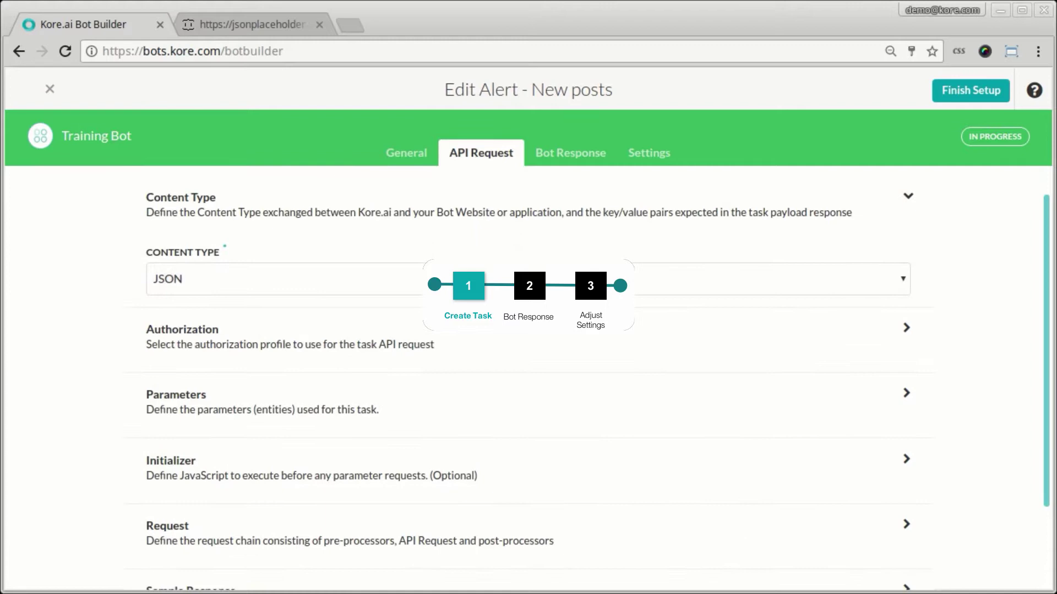
click(484, 336)
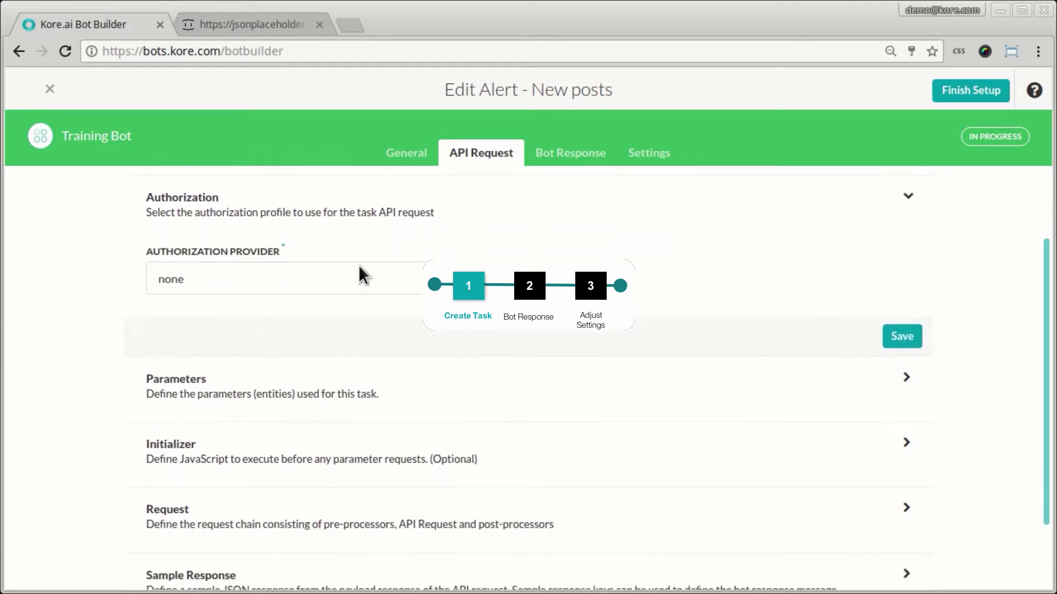
scroll(511, 476, down, 2)
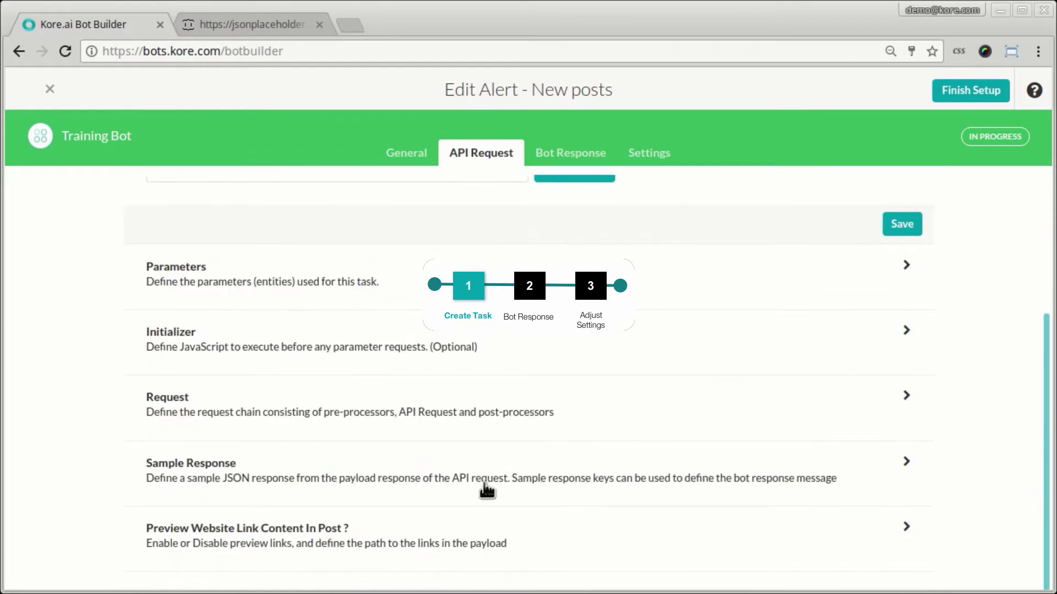
click(505, 485)
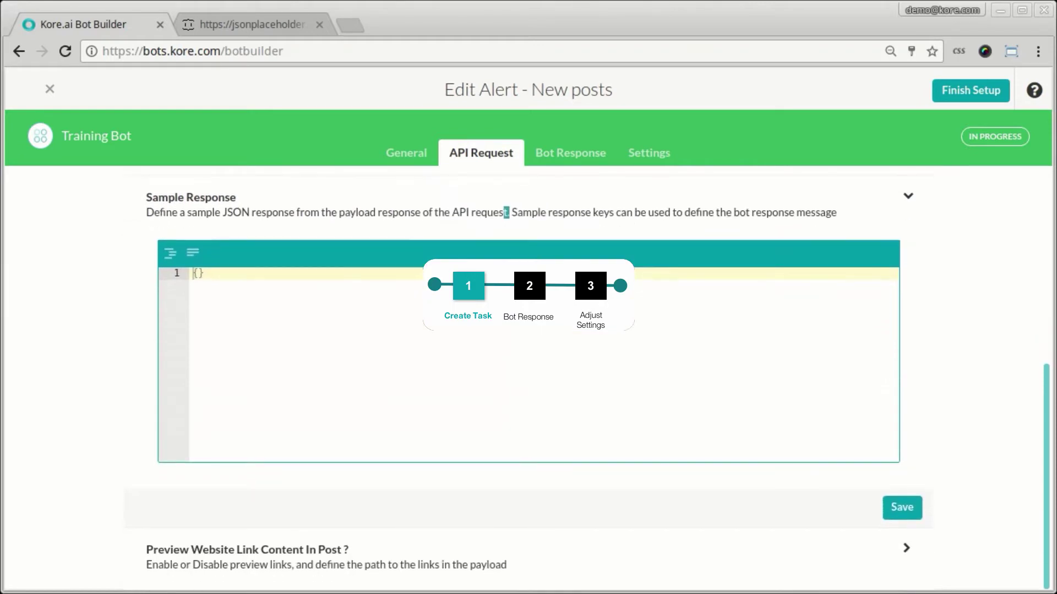
scroll(523, 231, up, 2)
click(542, 236)
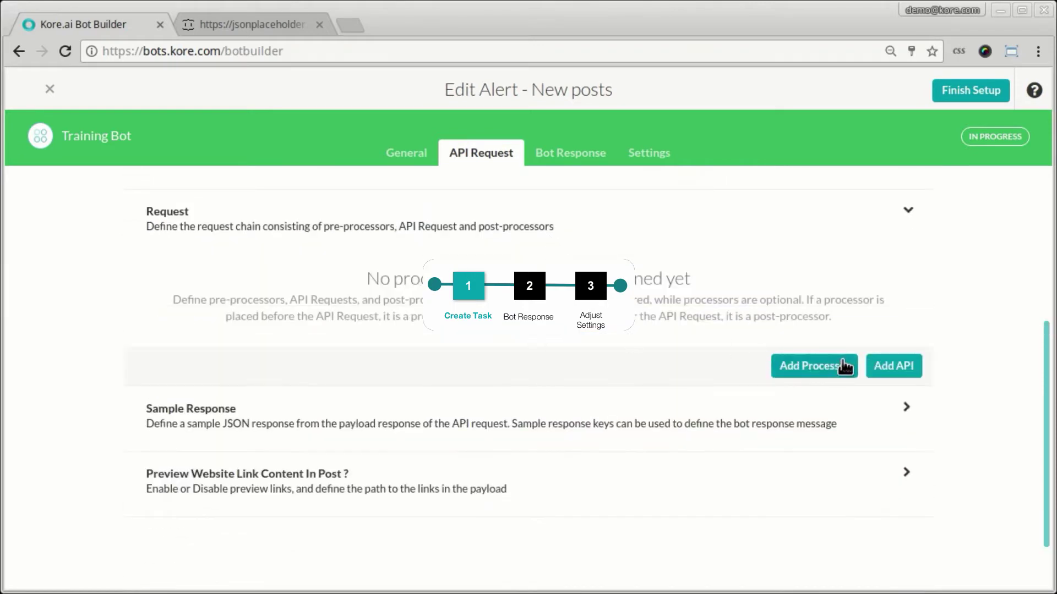
Add and save a request-chain API named 'Posts' with the pasted posts URL and JSON content type.
click(891, 366)
click(397, 230)
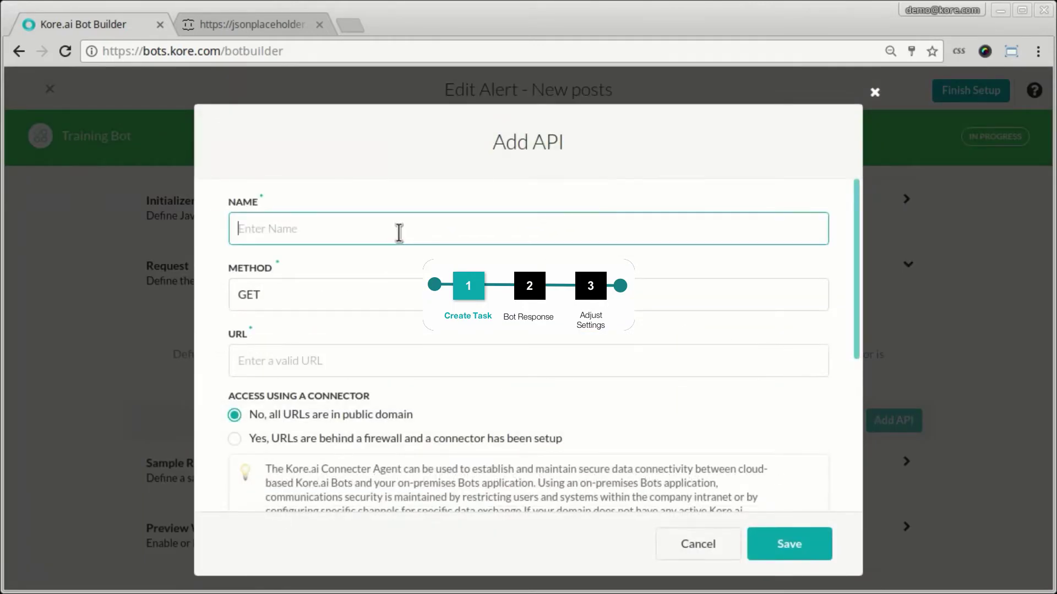
text(P)
key(BackSpace)
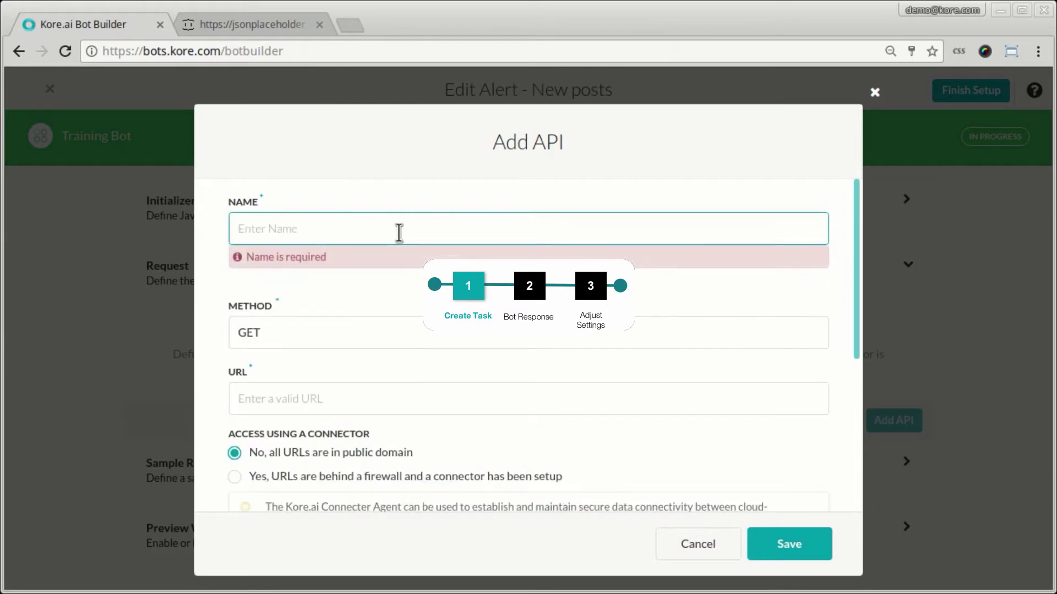
text(All)
key(BackSpace)
key(BackSpace)
key(BackSpace)
text(Posts)
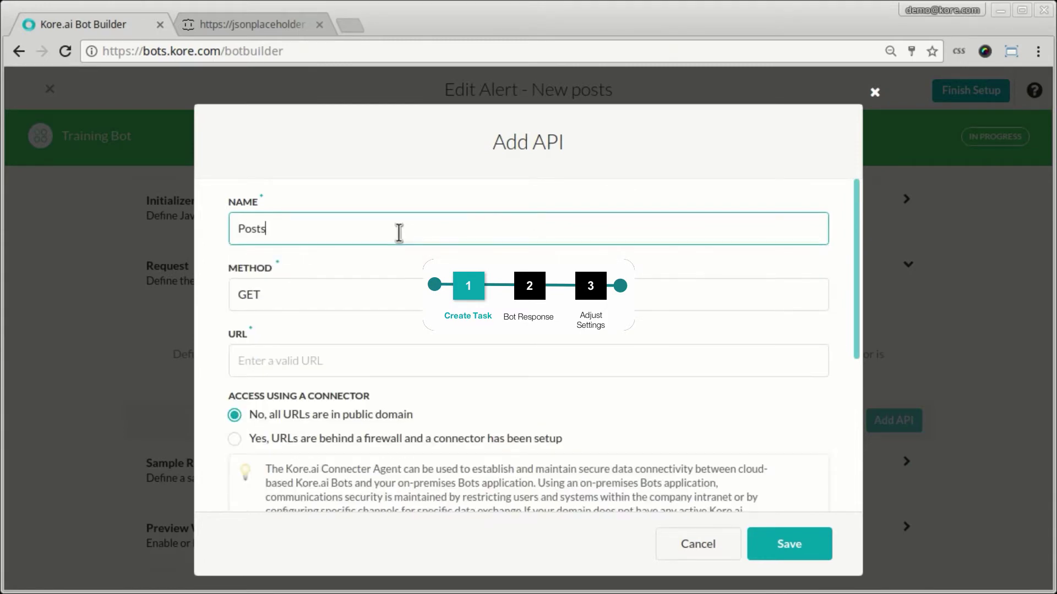
key(Tab)
key(Tab)
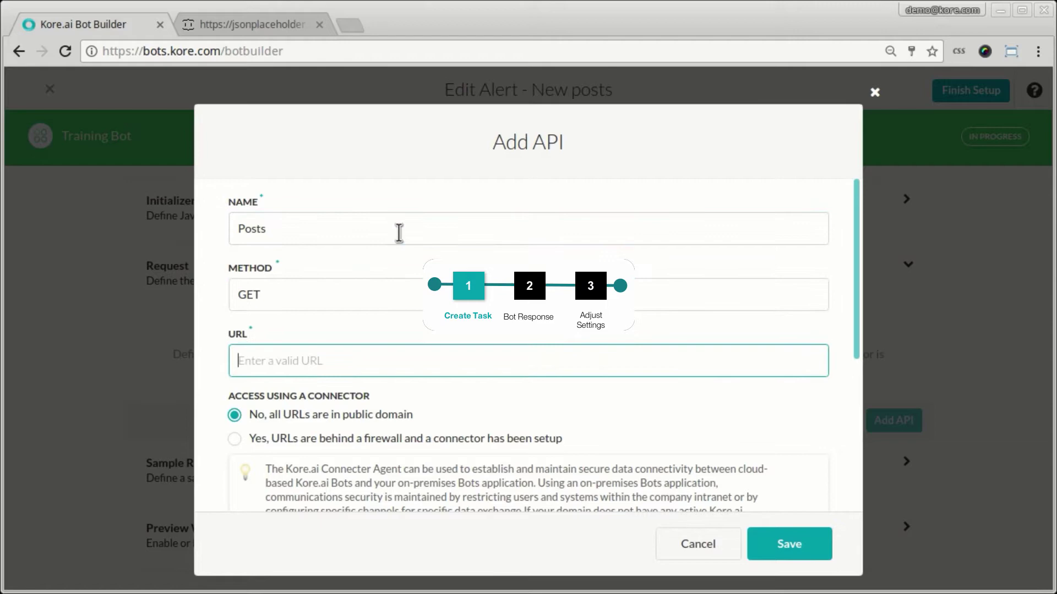
text(https://jsonplaceholder.typicode.com/posts/)
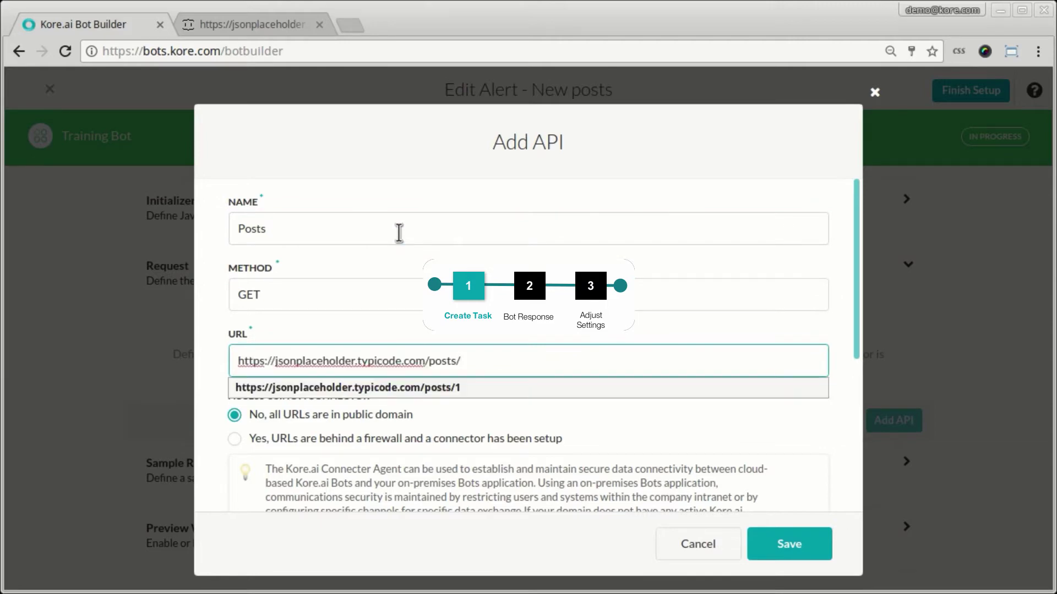
scroll(790, 430, down, 5)
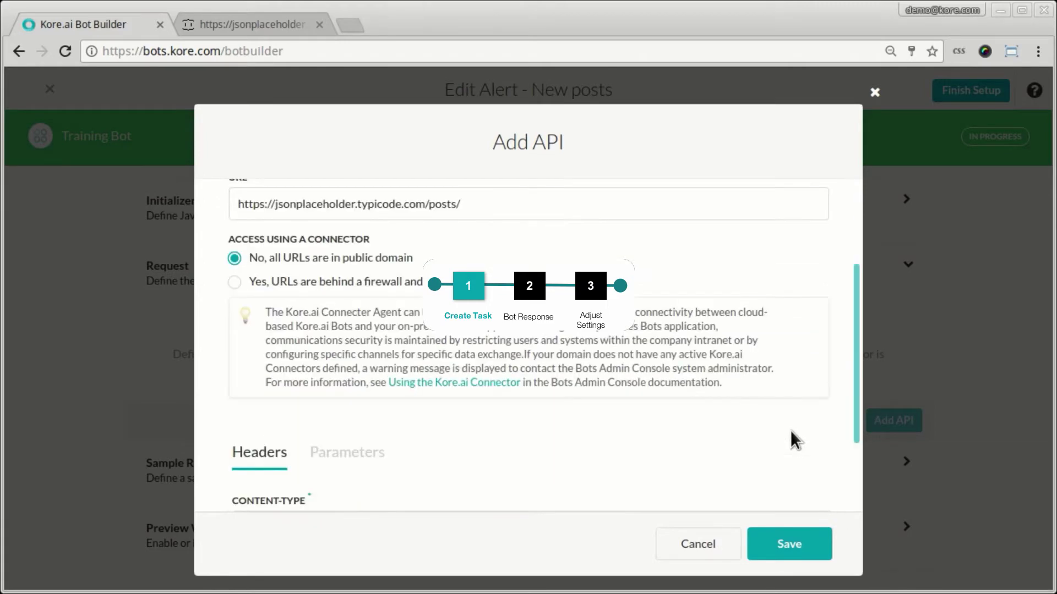
click(337, 416)
click(330, 455)
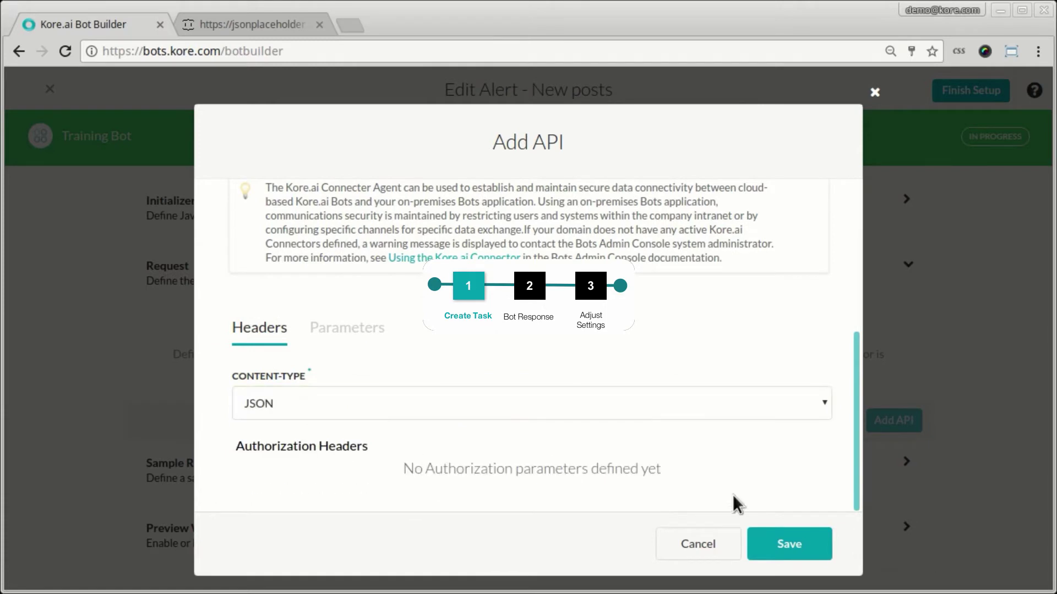
click(784, 546)
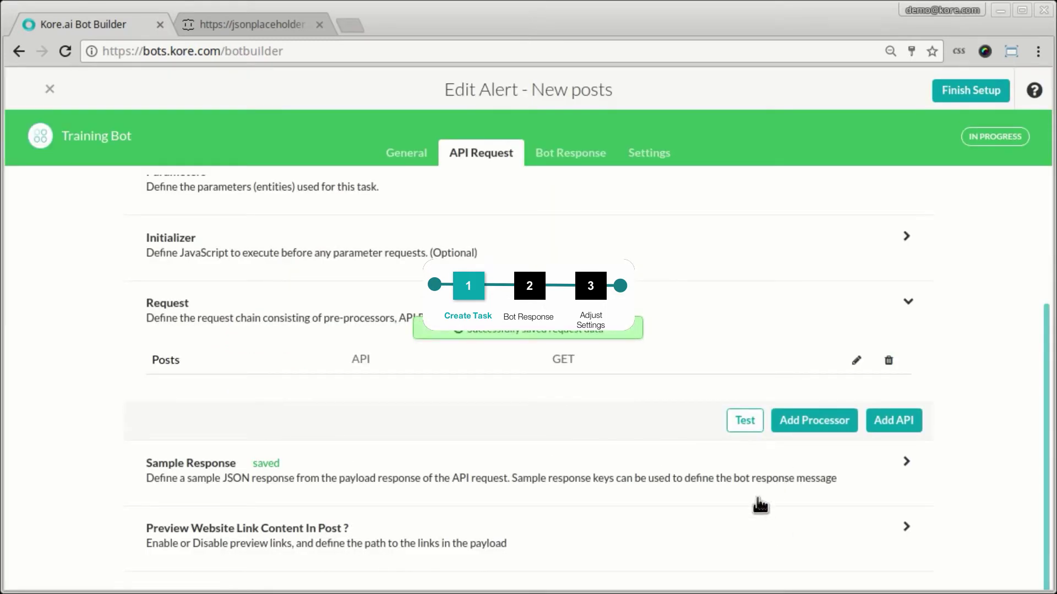
Test the request chain, check the sample response and link preview options, and save the request.
click(745, 421)
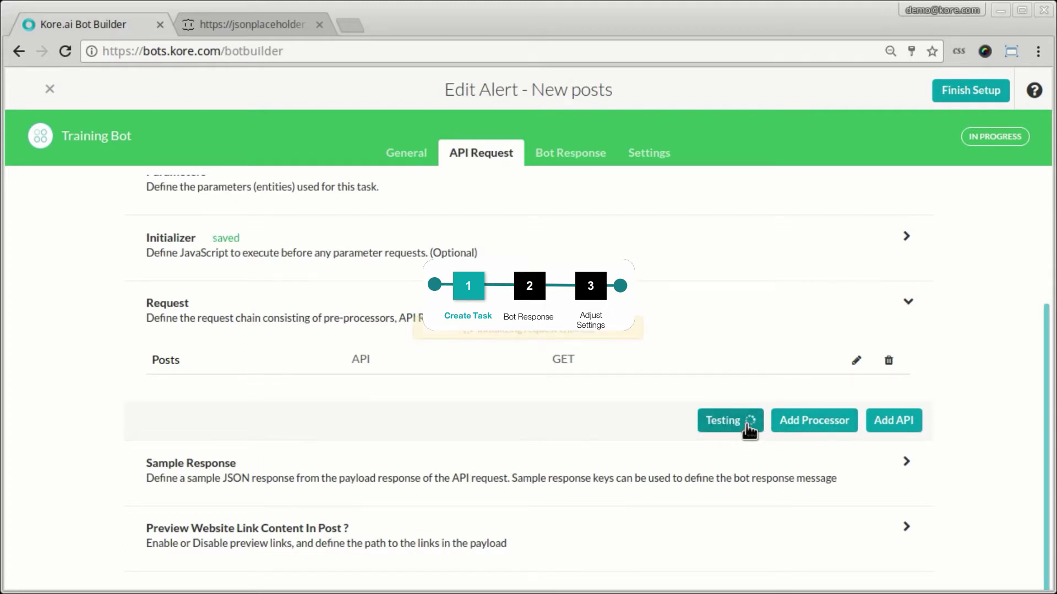
click(677, 487)
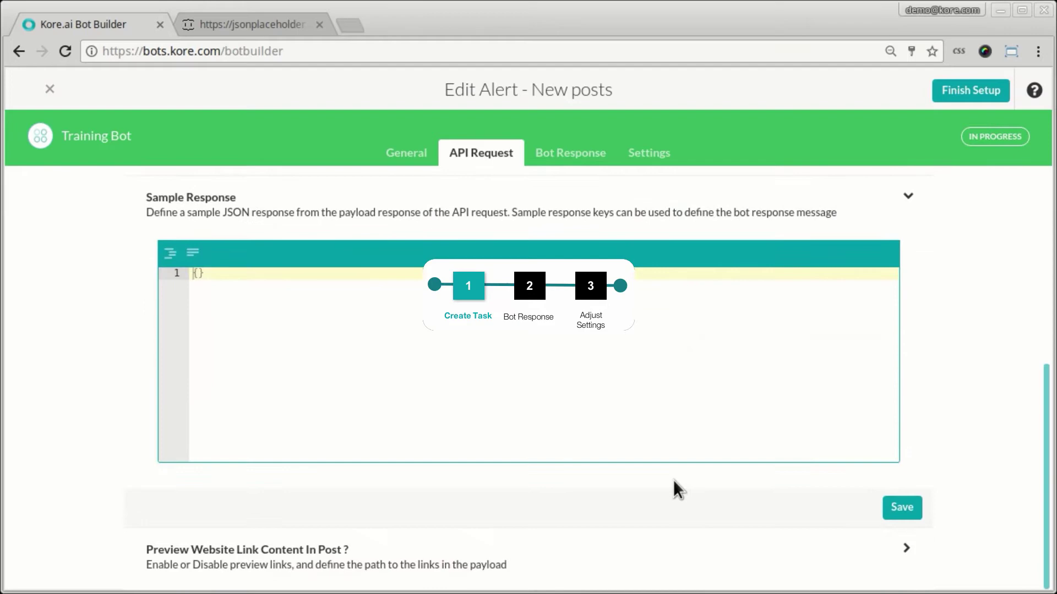
scroll(801, 438, up, 3)
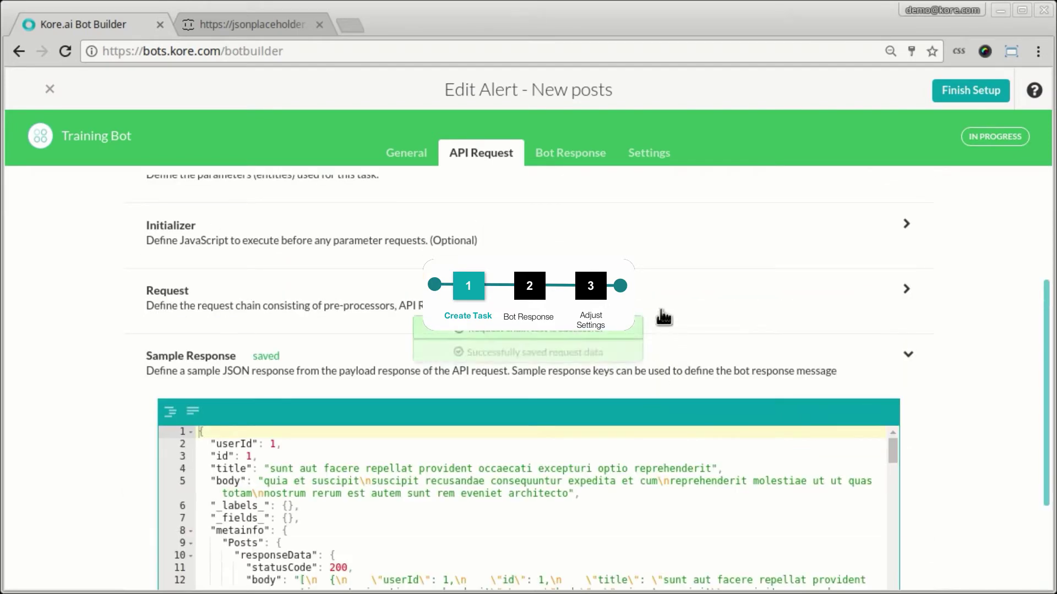
scroll(804, 465, down, 3)
scroll(1011, 489, down, 3)
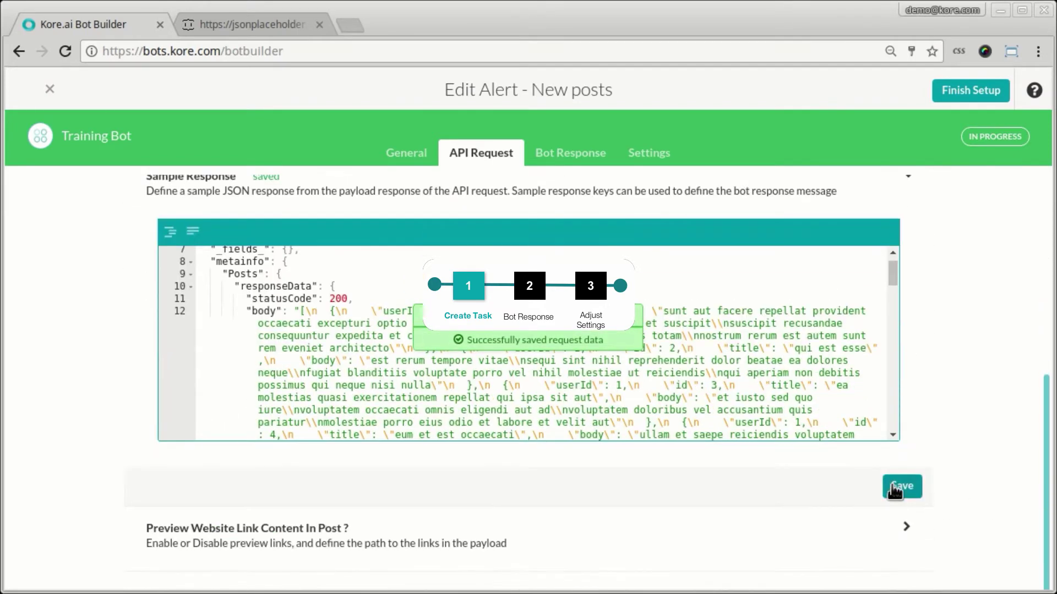
click(573, 533)
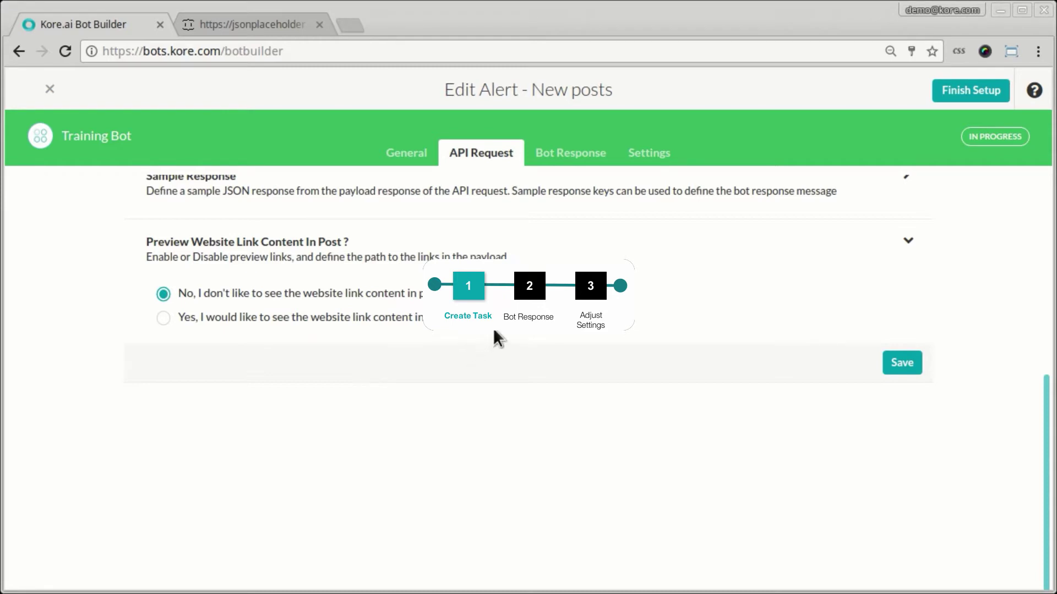
click(889, 366)
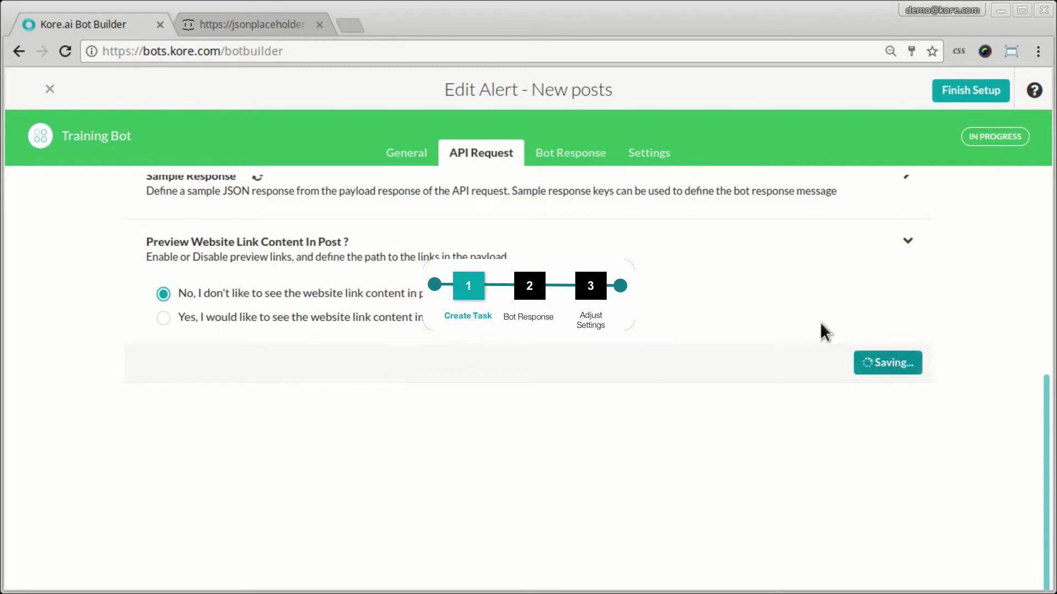
On Bot Response, expand Message Definition and switch to the Standard Text editor.
click(576, 160)
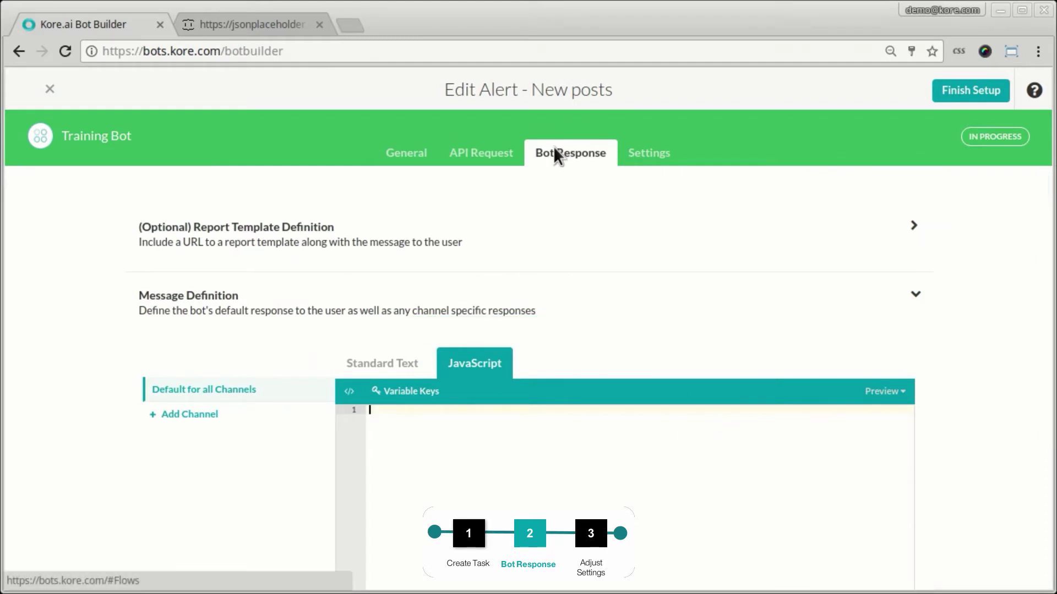
click(510, 253)
click(514, 238)
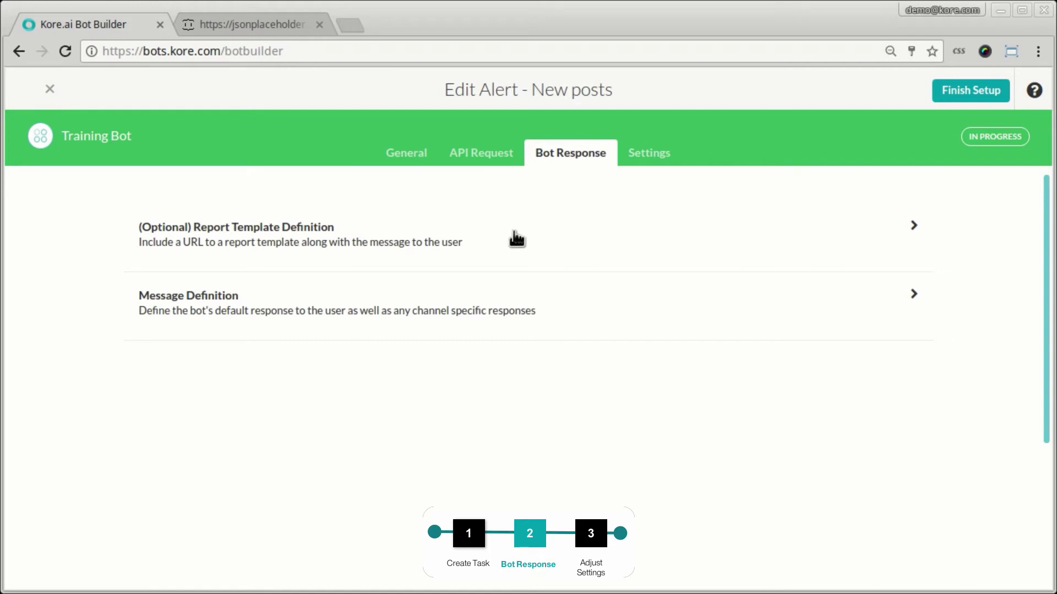
click(513, 322)
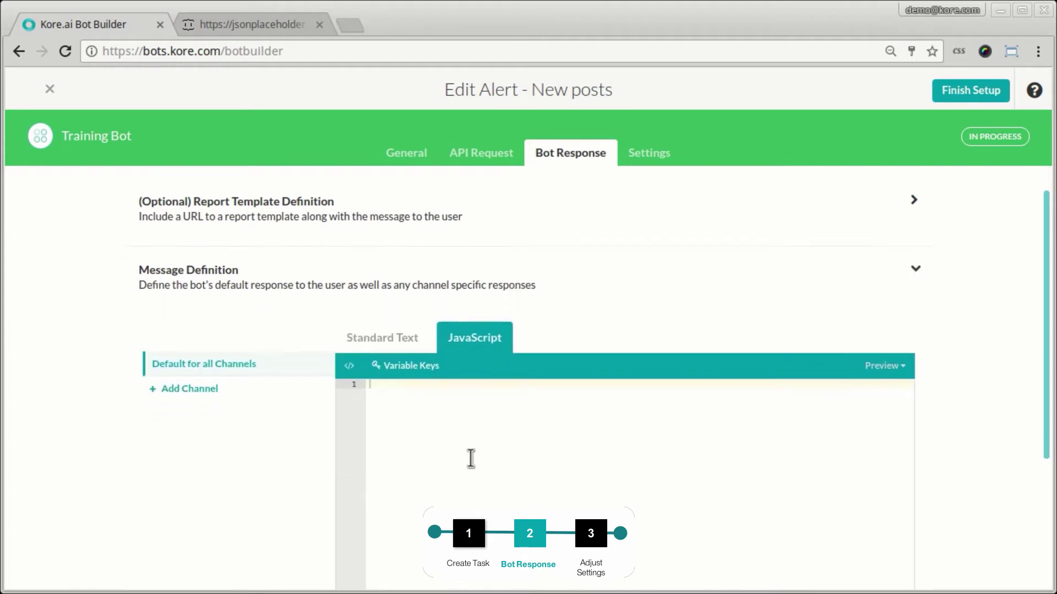
click(400, 270)
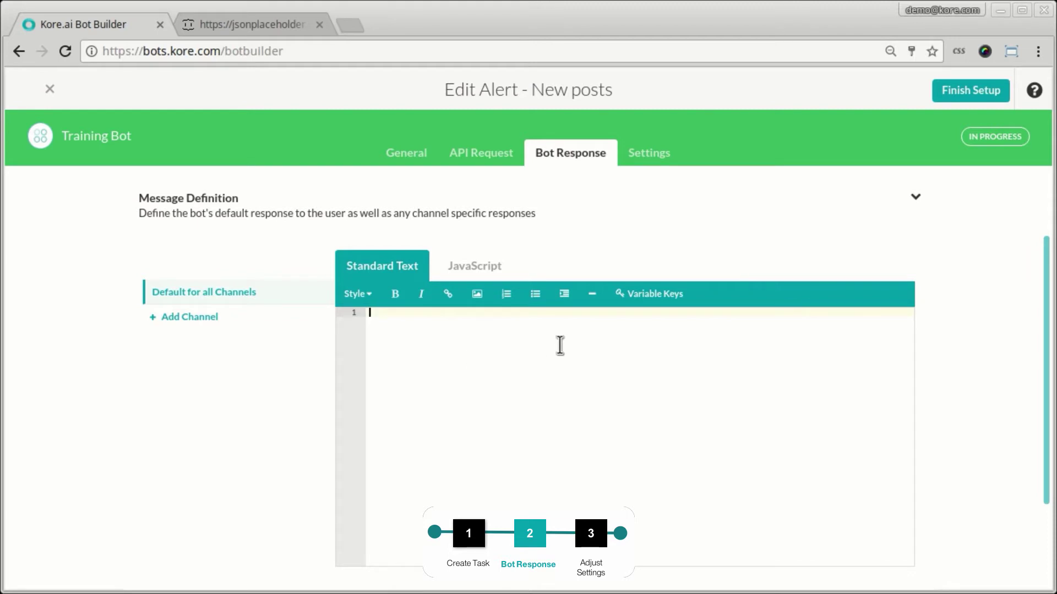
Insert the API response key 'title' into the standard text message.
click(649, 300)
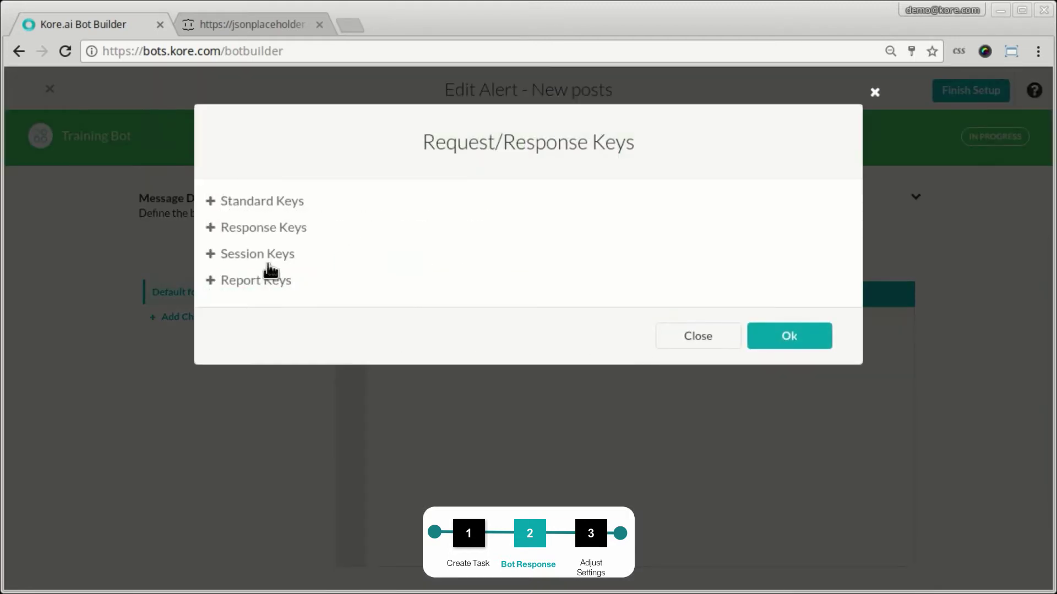
click(262, 229)
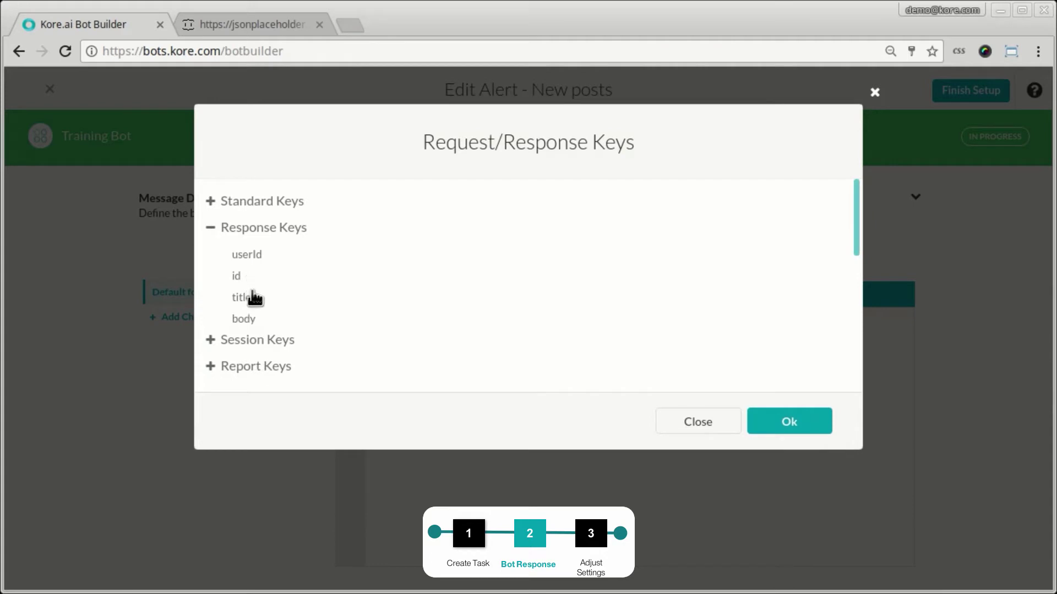
click(252, 300)
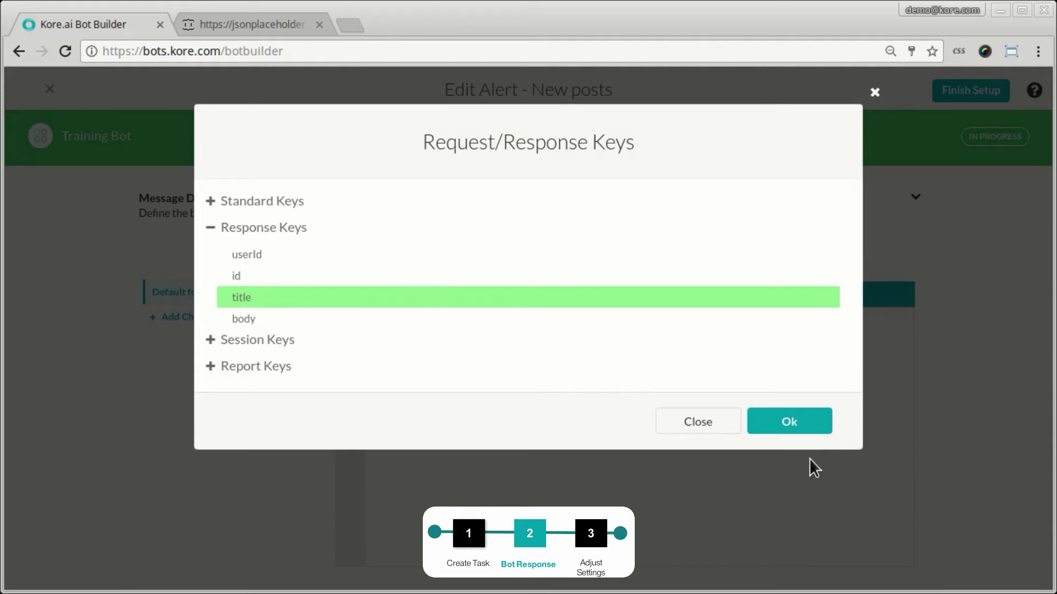
click(793, 425)
key(Home)
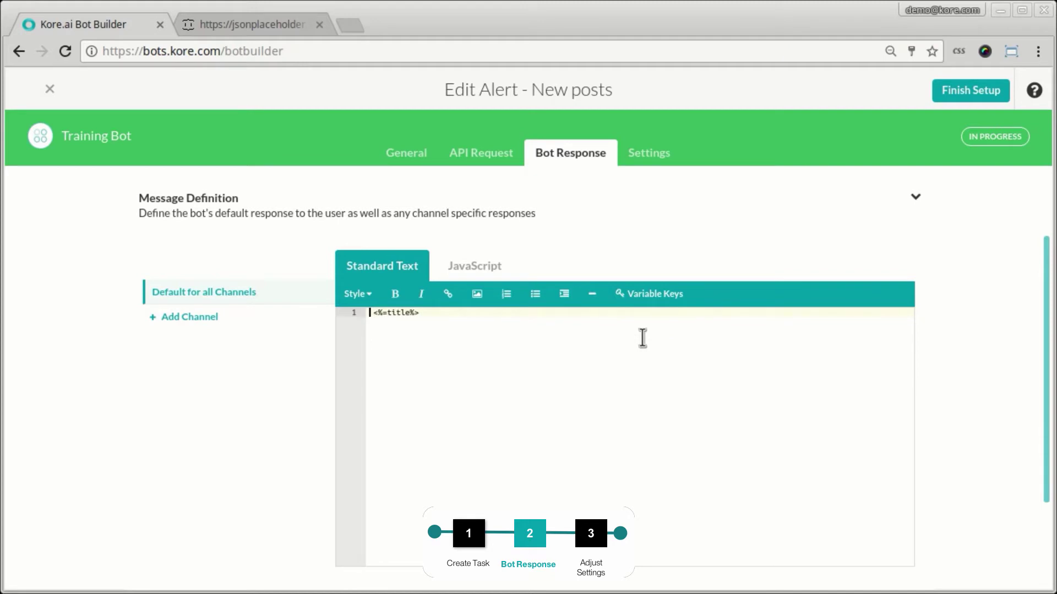
Insert the 'id' key before the title, giving <%=id%> <%=title%>, and save the message.
click(662, 300)
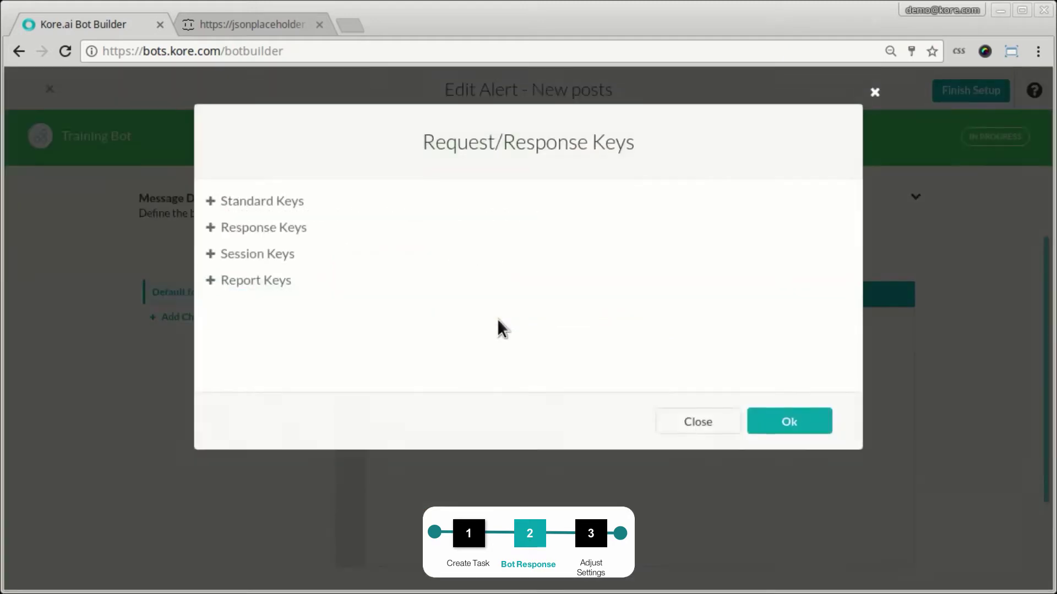
click(281, 230)
click(241, 277)
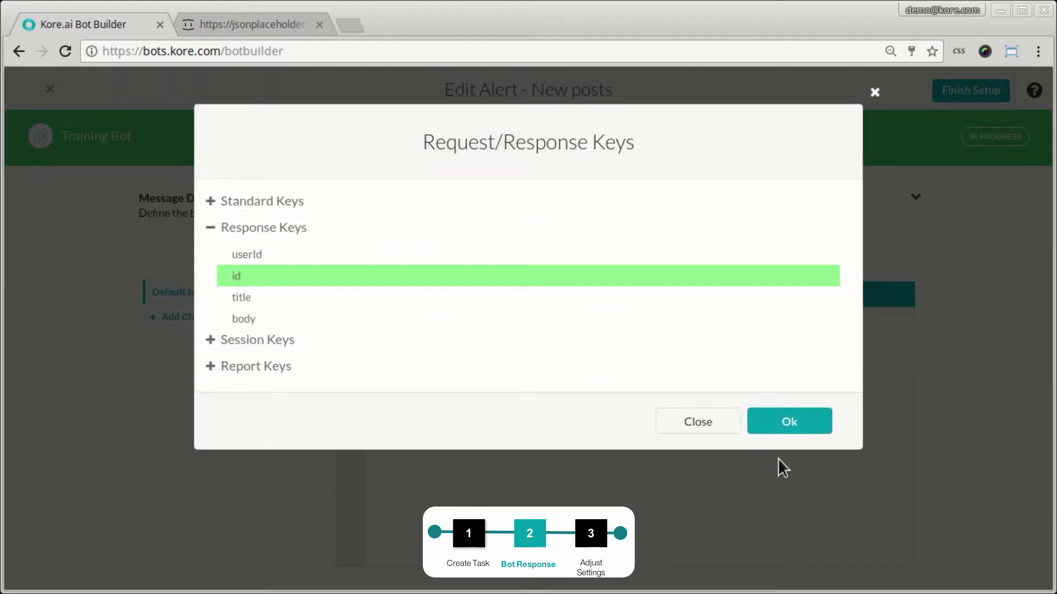
click(811, 425)
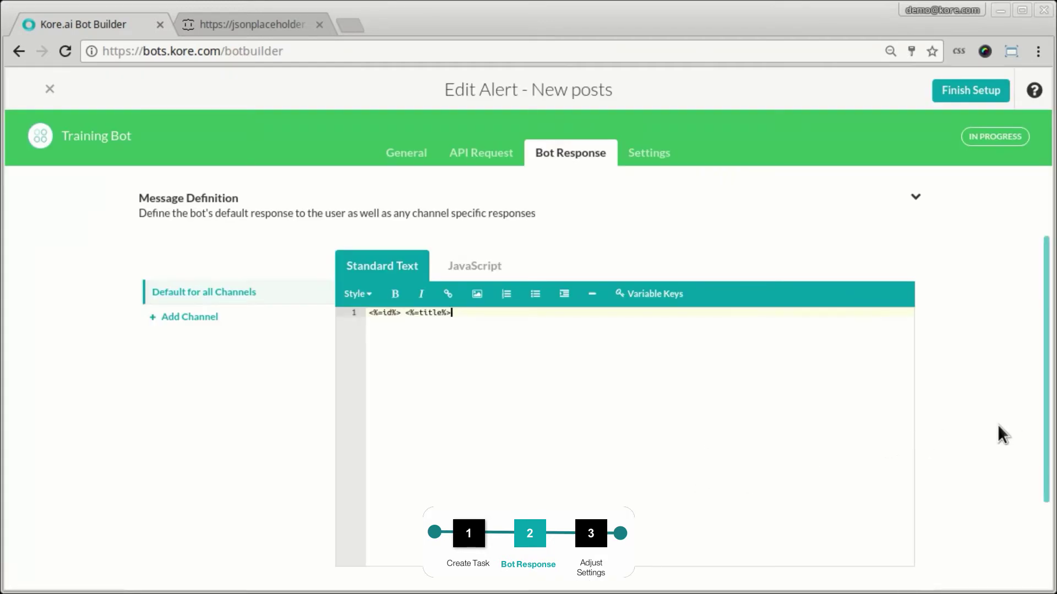
scroll(998, 427, down, 3)
click(900, 542)
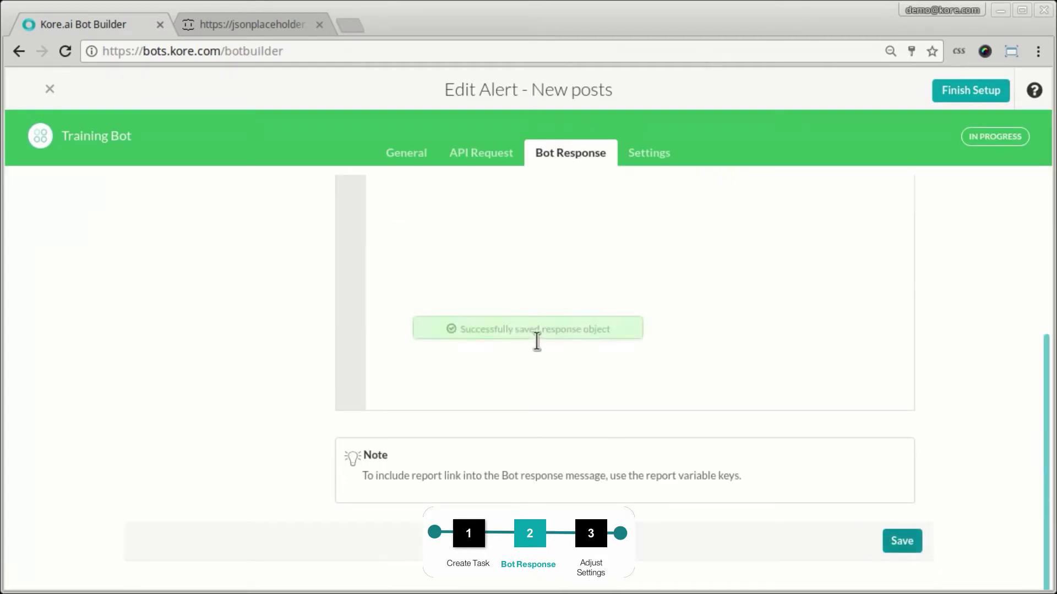
scroll(220, 357, up, 5)
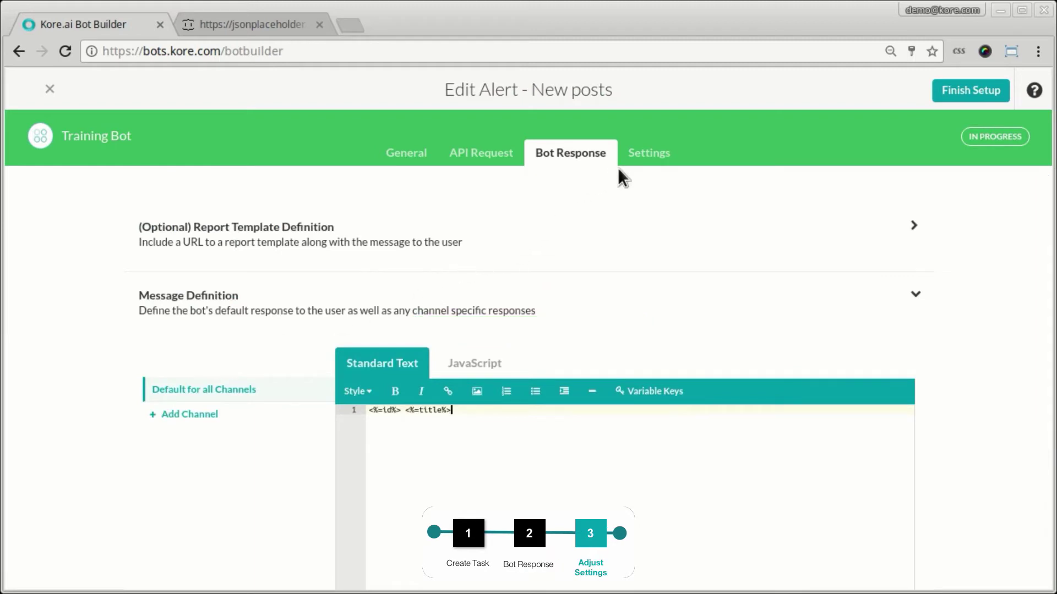
click(660, 156)
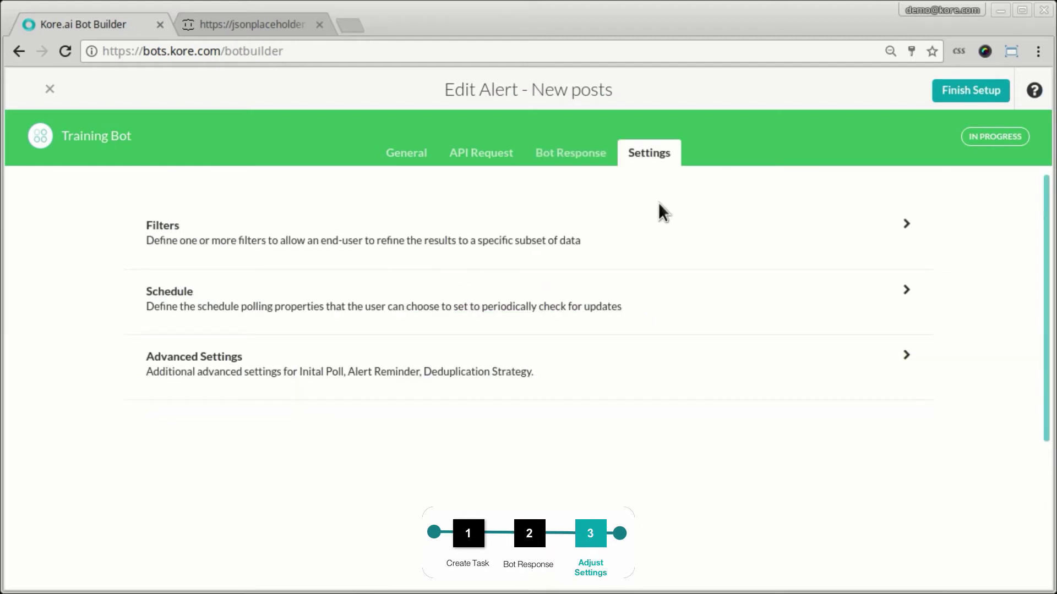
Add a new alert filter named 'UserId'.
click(641, 256)
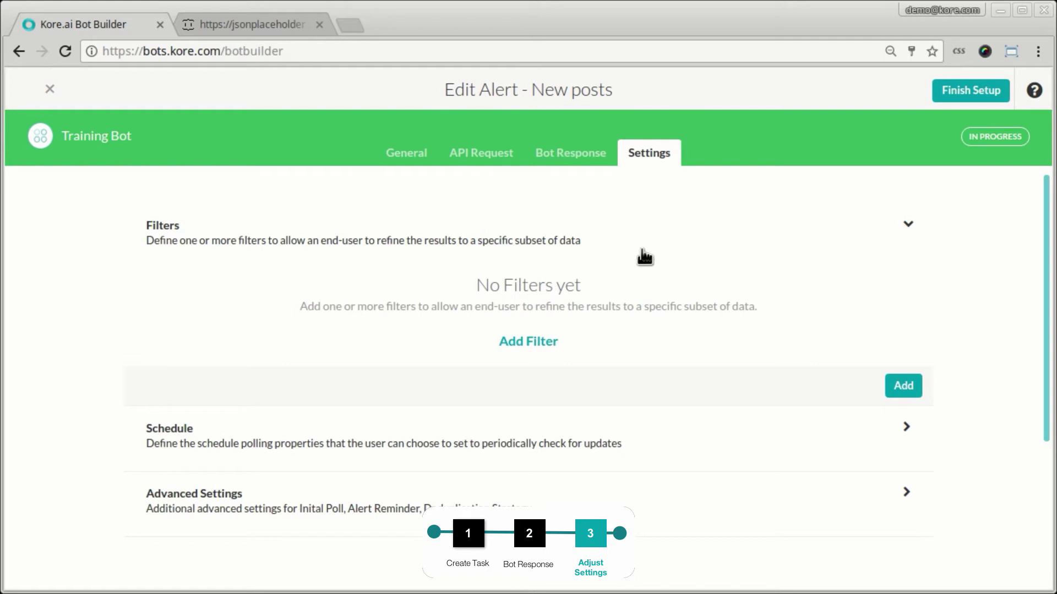
click(529, 345)
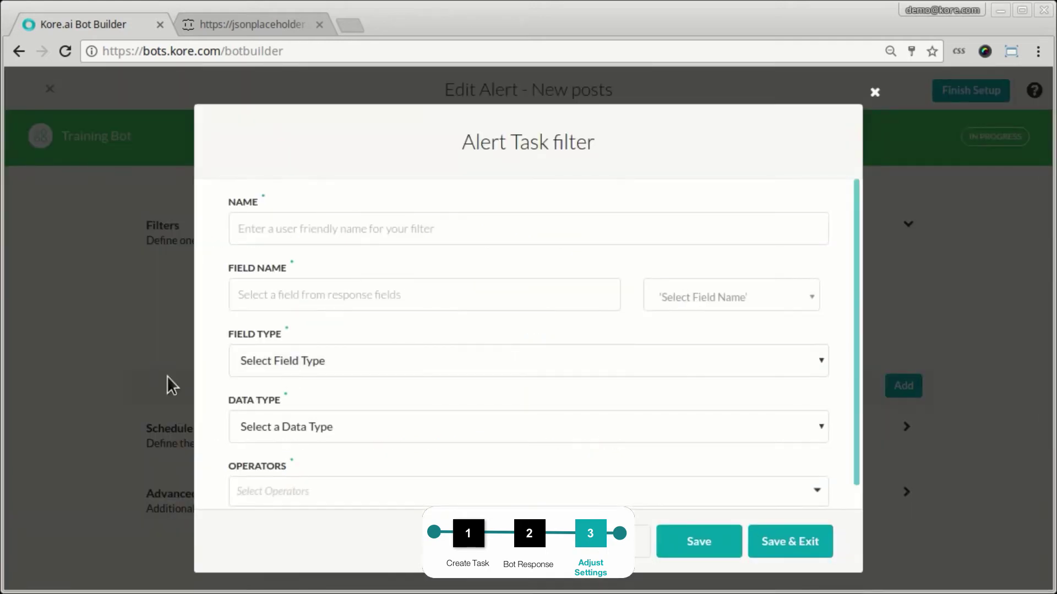
click(309, 229)
text(U)
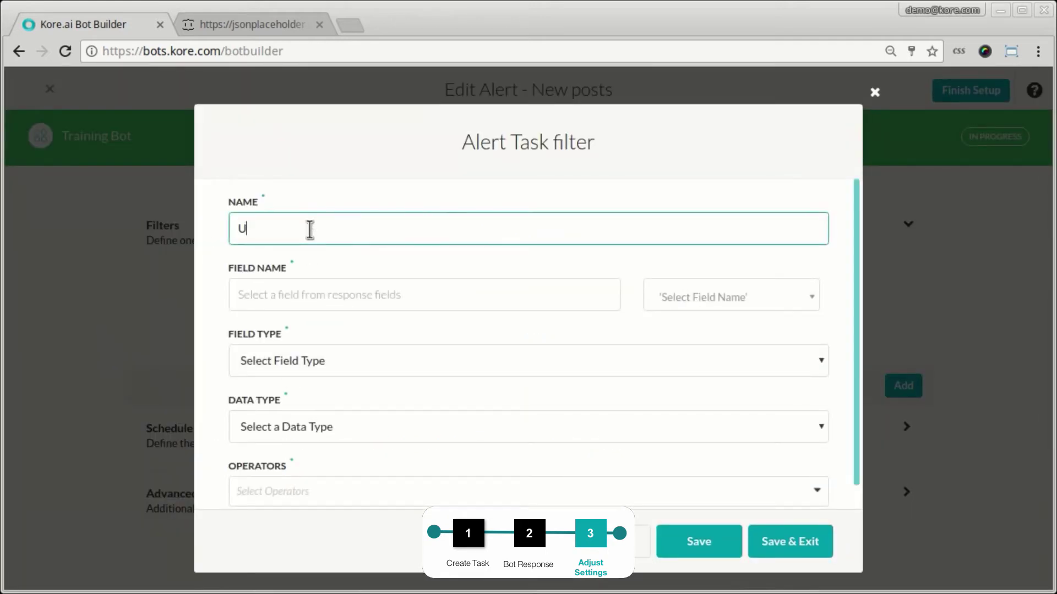
text(serId)
key(Tab)
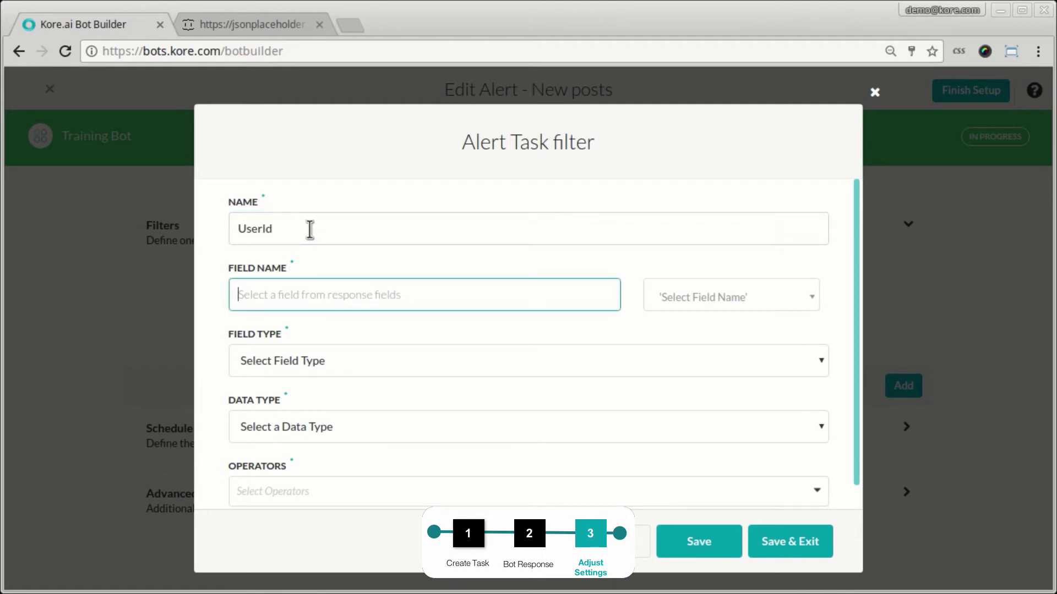
Set the filter's field to userId, field type Textbox and data type Text.
click(691, 301)
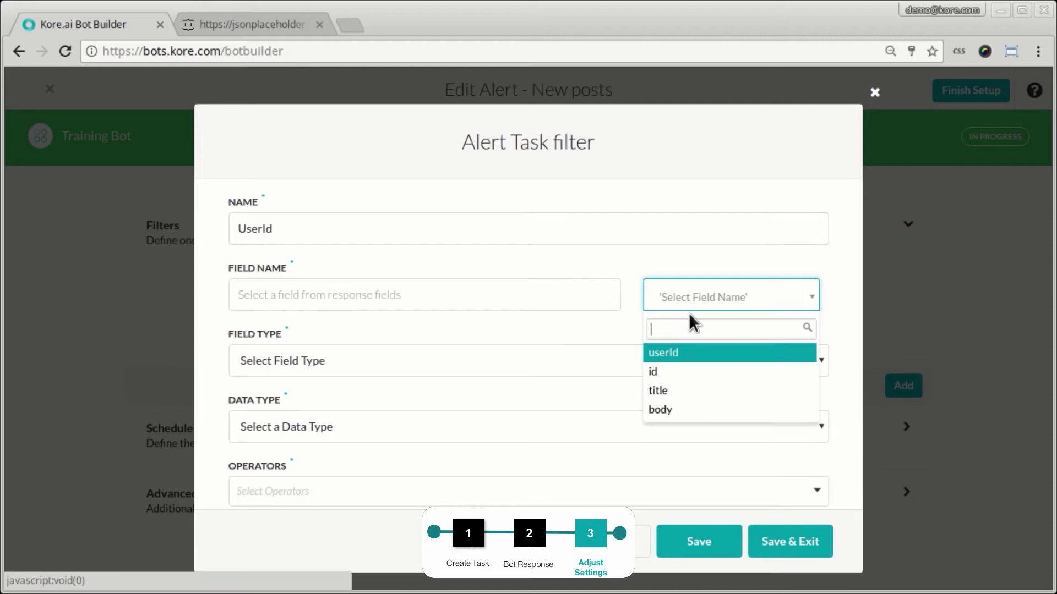
click(681, 355)
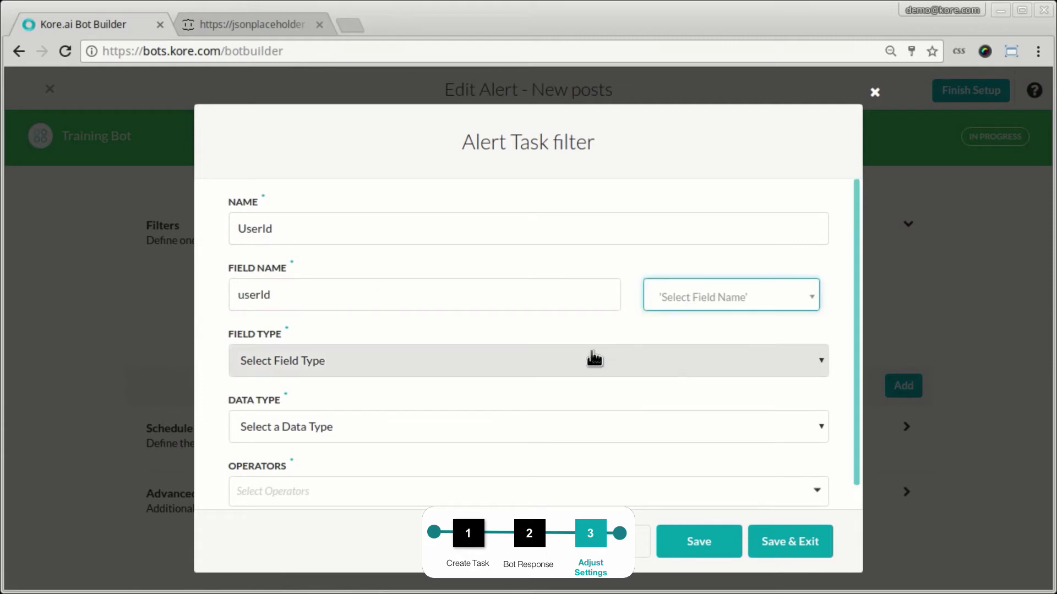
click(533, 369)
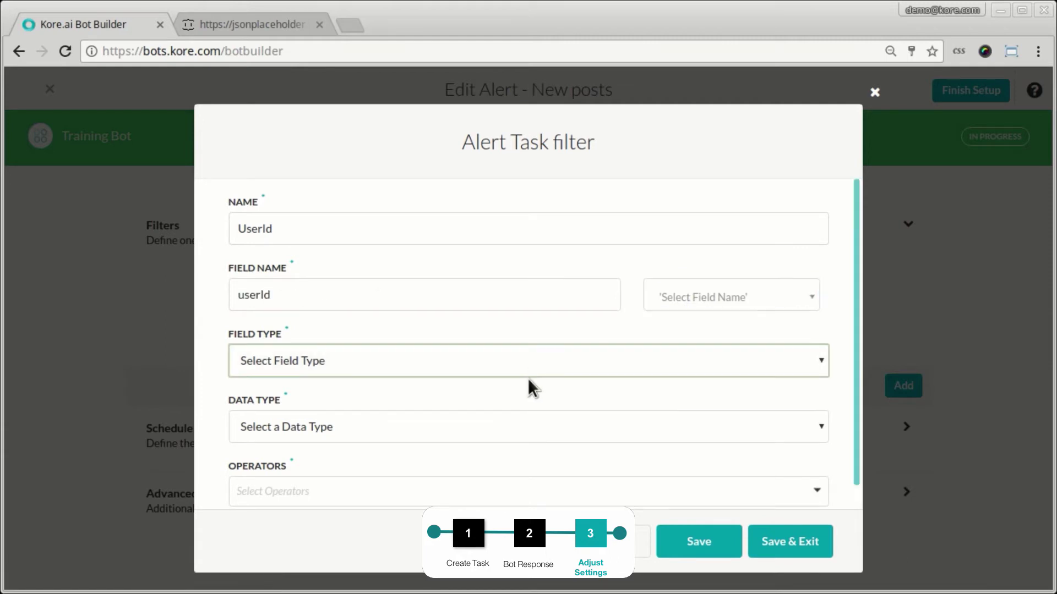
click(528, 410)
scroll(487, 443, down, 2)
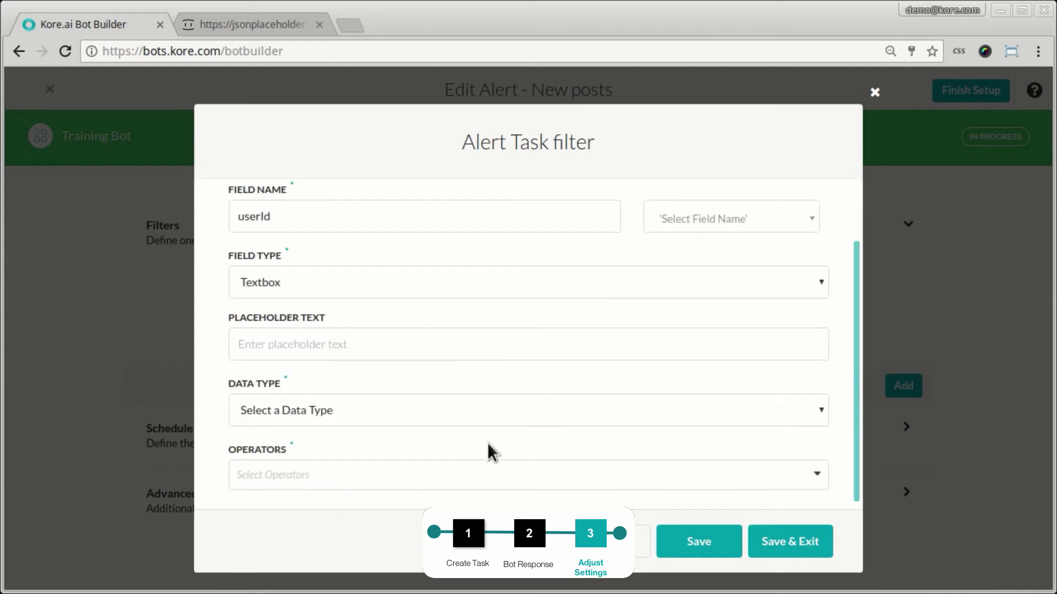
click(490, 422)
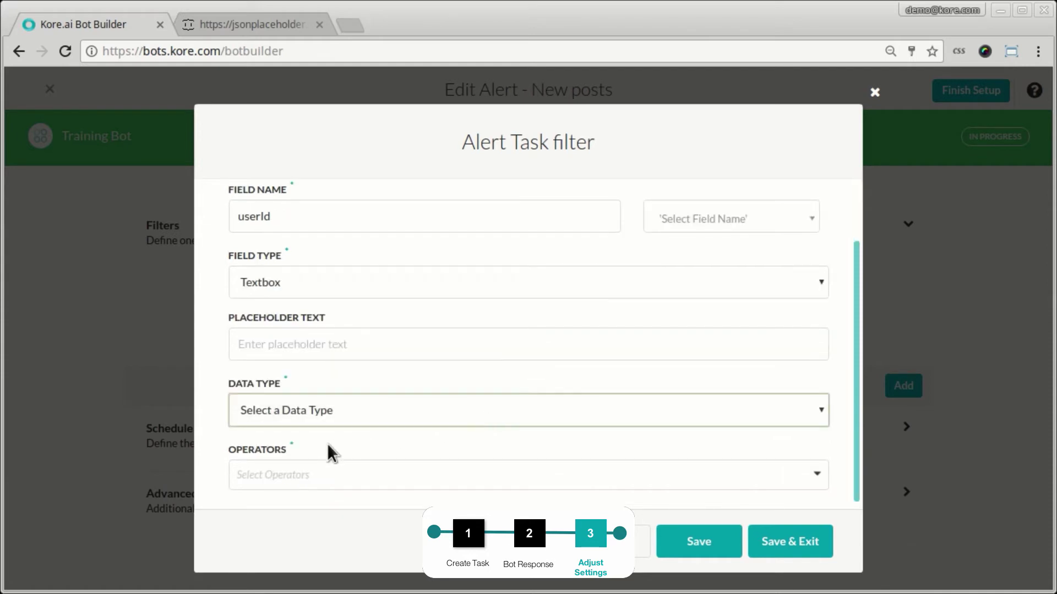
click(327, 444)
click(271, 462)
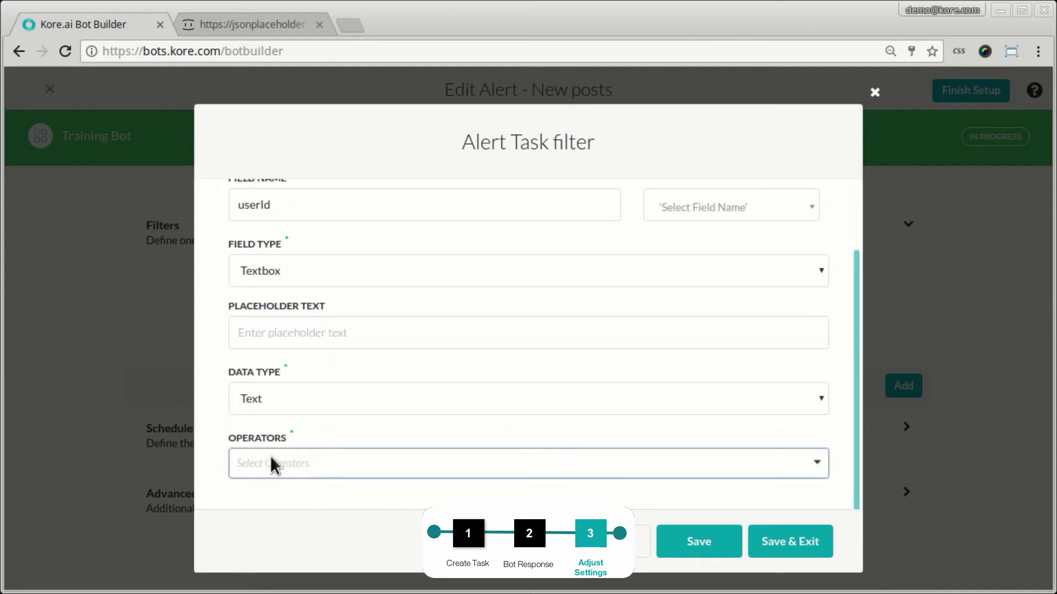
scroll(495, 434, down, 3)
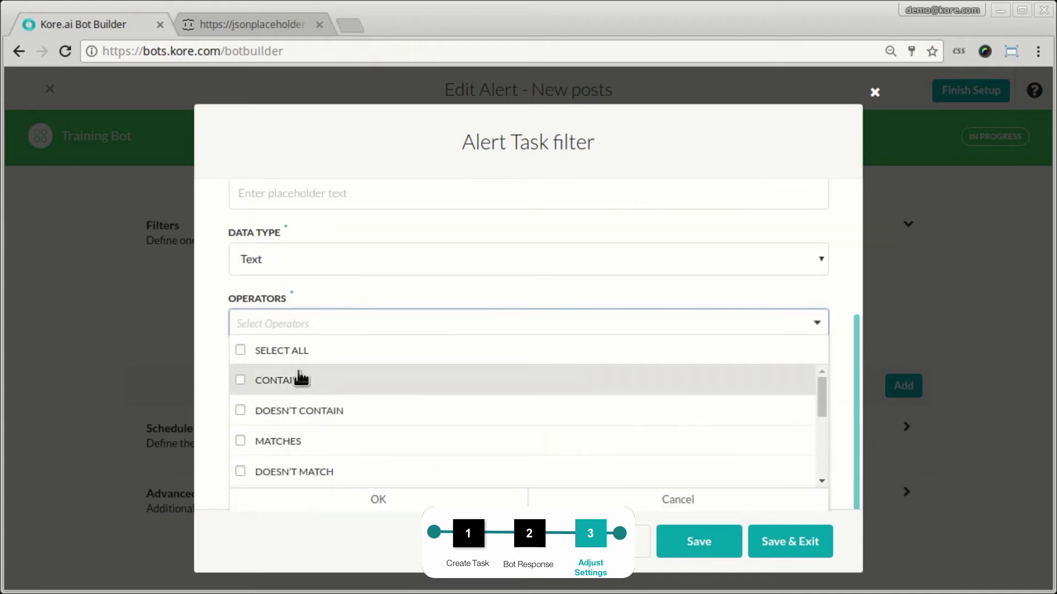
Enable all text operators for the filter and save the UserId filter.
click(241, 351)
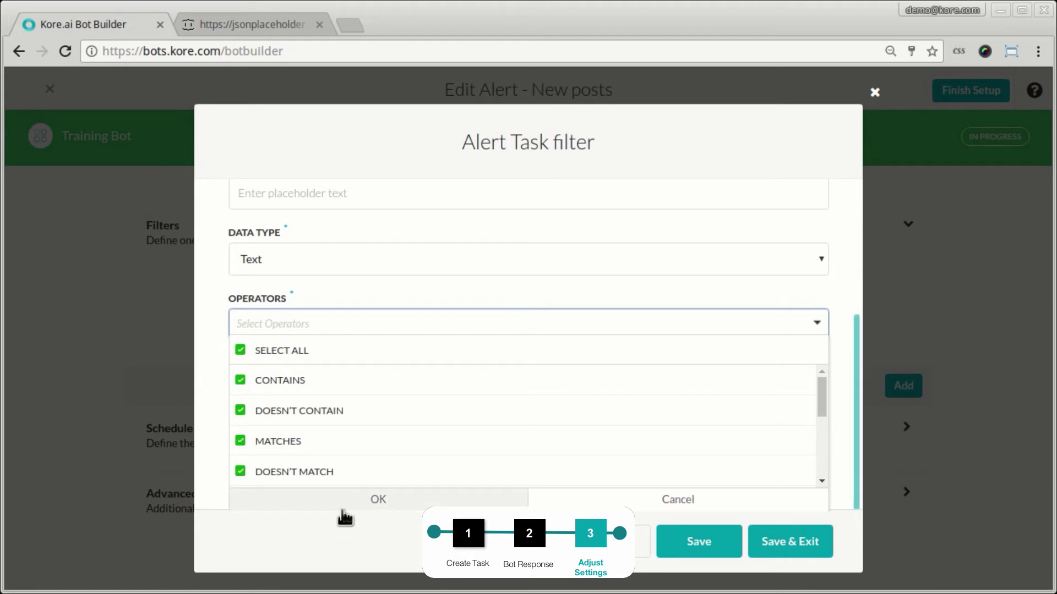
drag(820, 411, 824, 476)
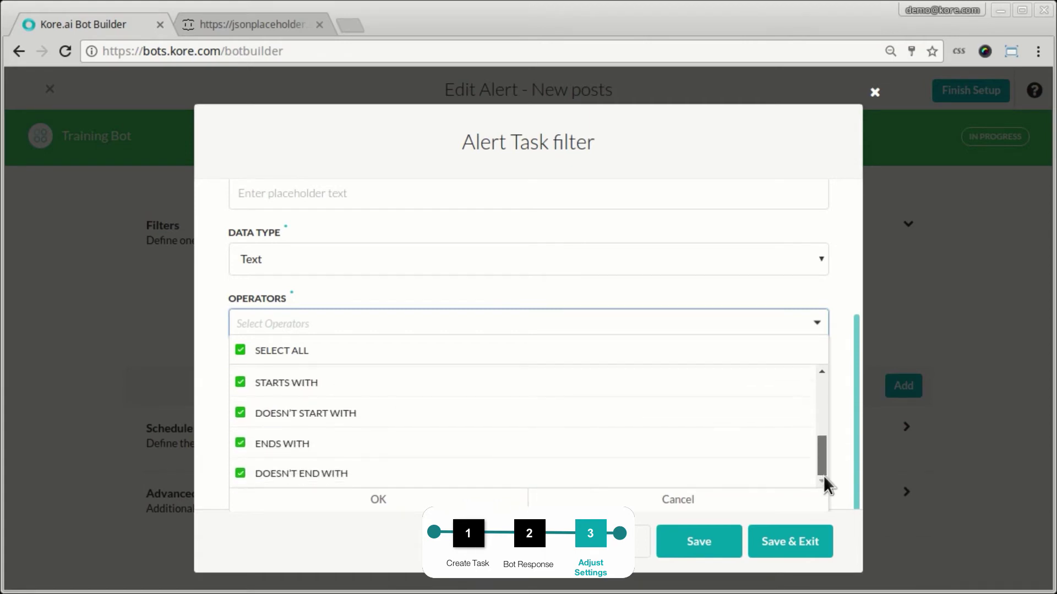
click(708, 544)
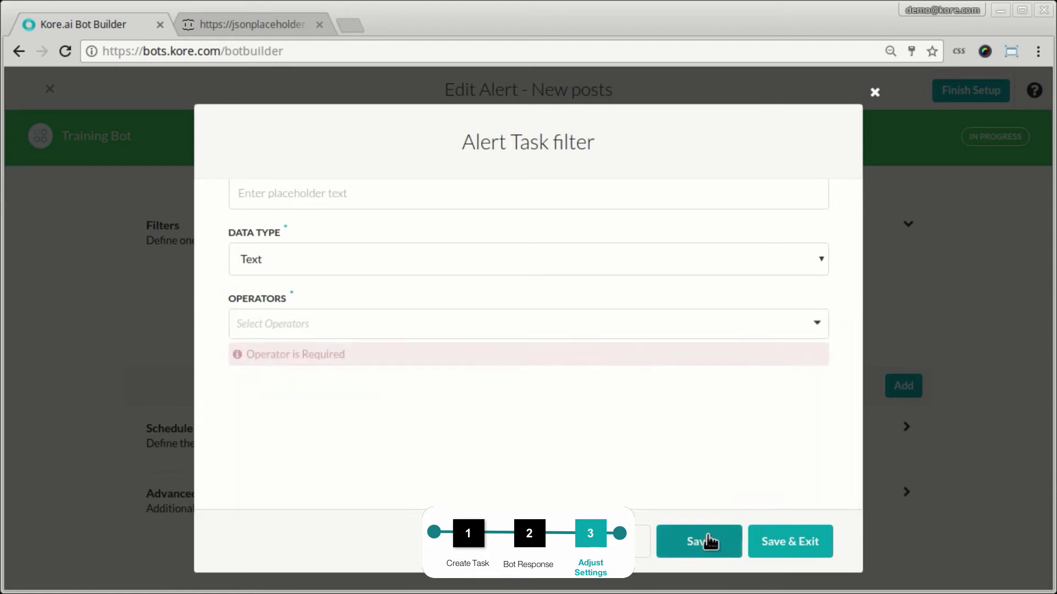
click(299, 324)
click(242, 350)
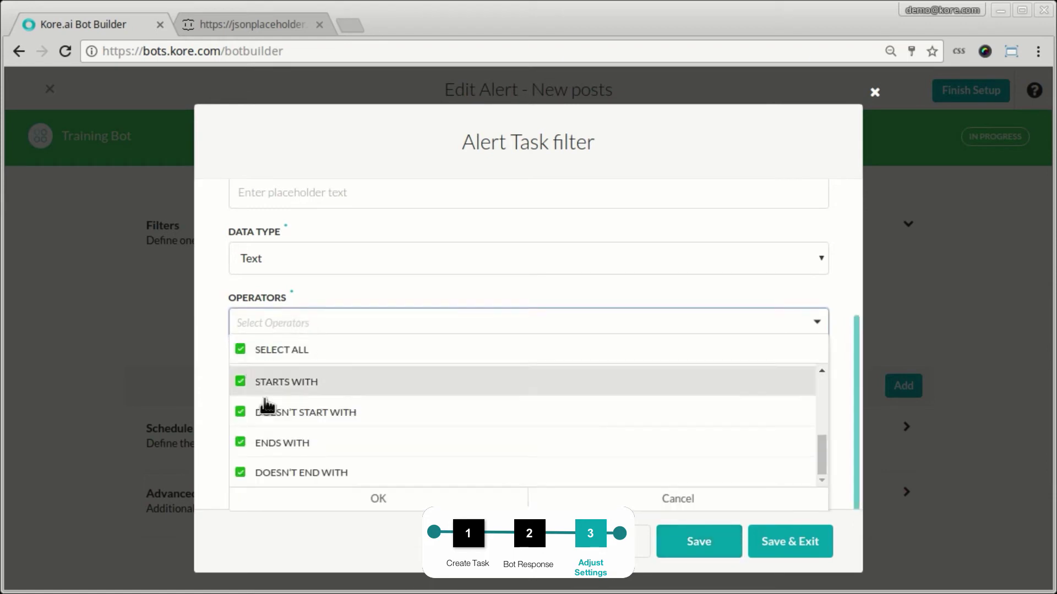
click(370, 501)
click(683, 539)
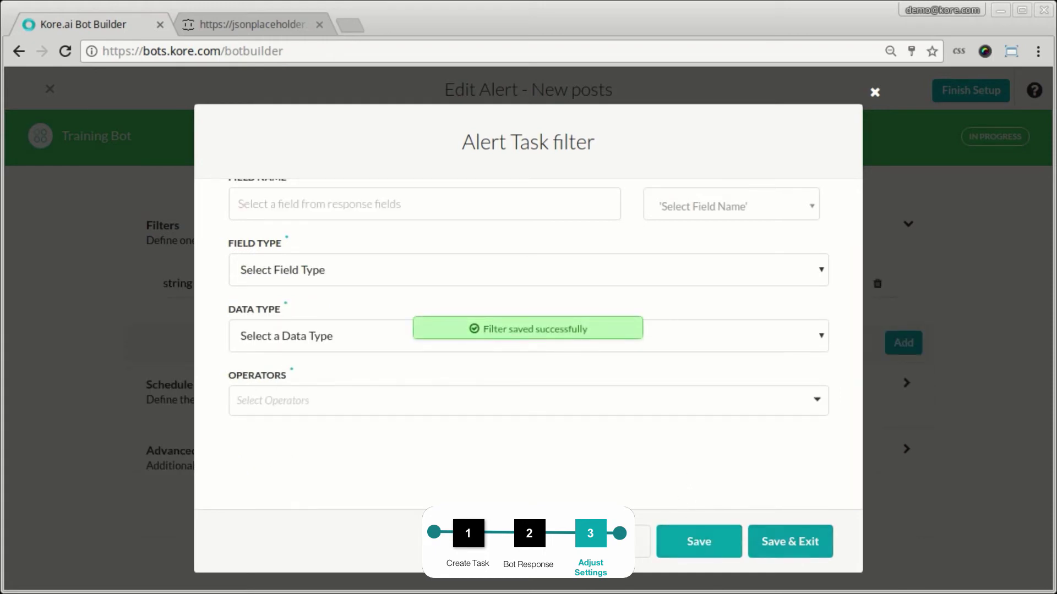
click(764, 549)
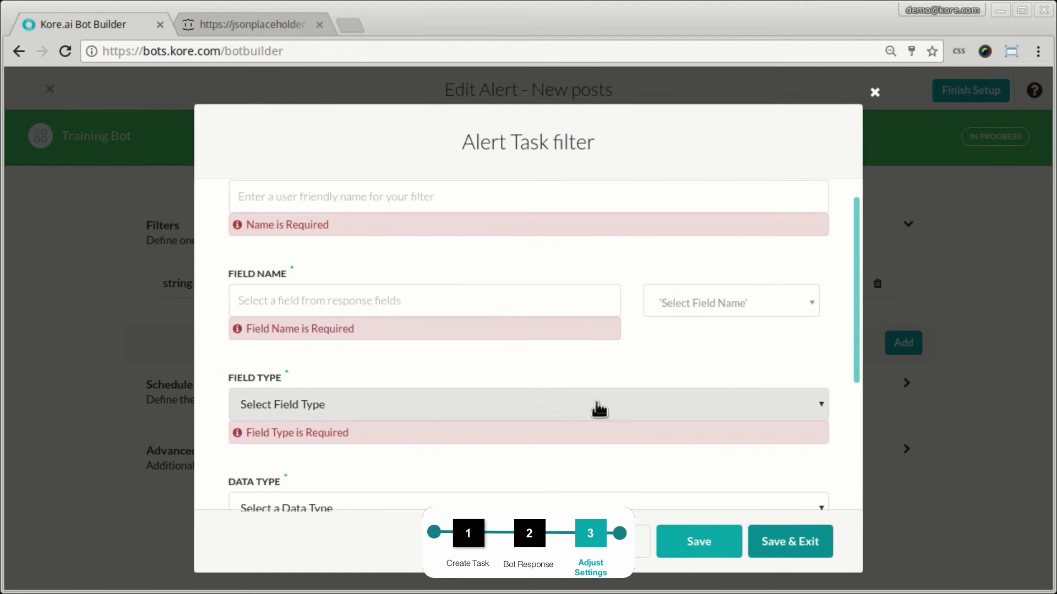
Close the filter dialog and allow all three trigger schemes: Daily, Weekday and Weekend.
click(643, 542)
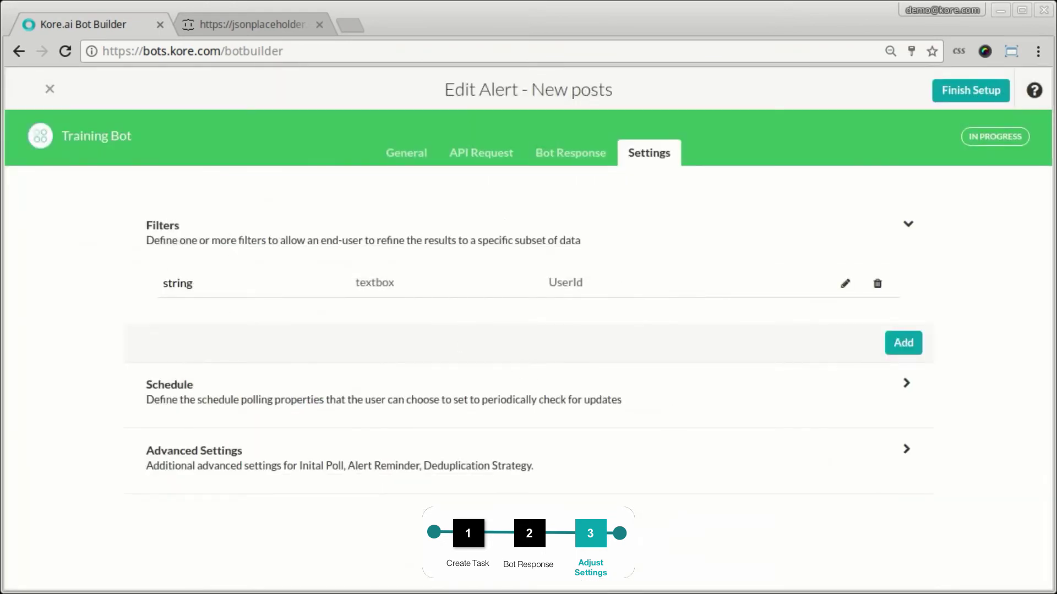
click(778, 392)
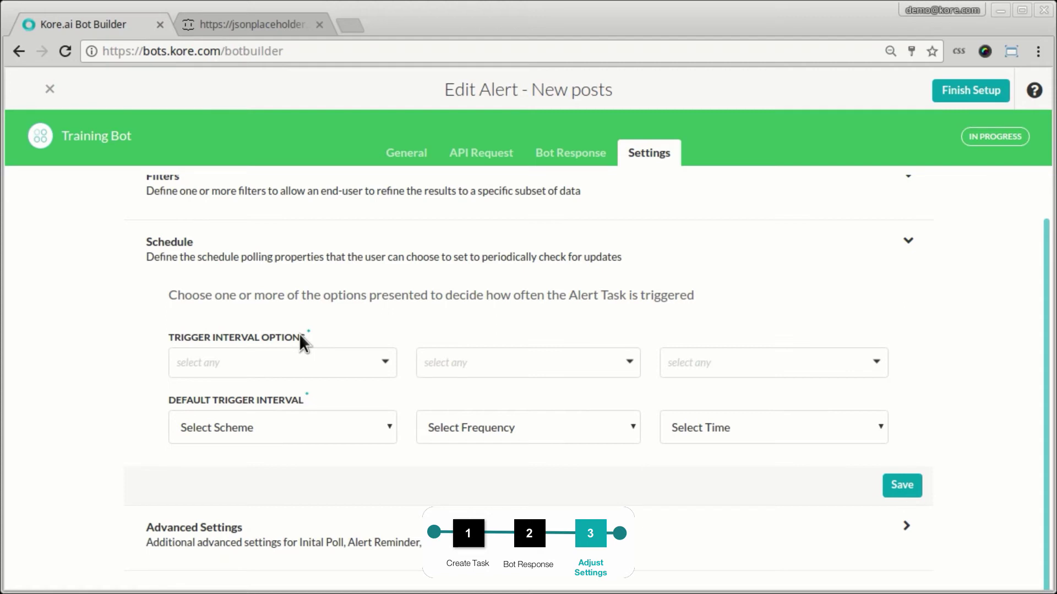
click(384, 364)
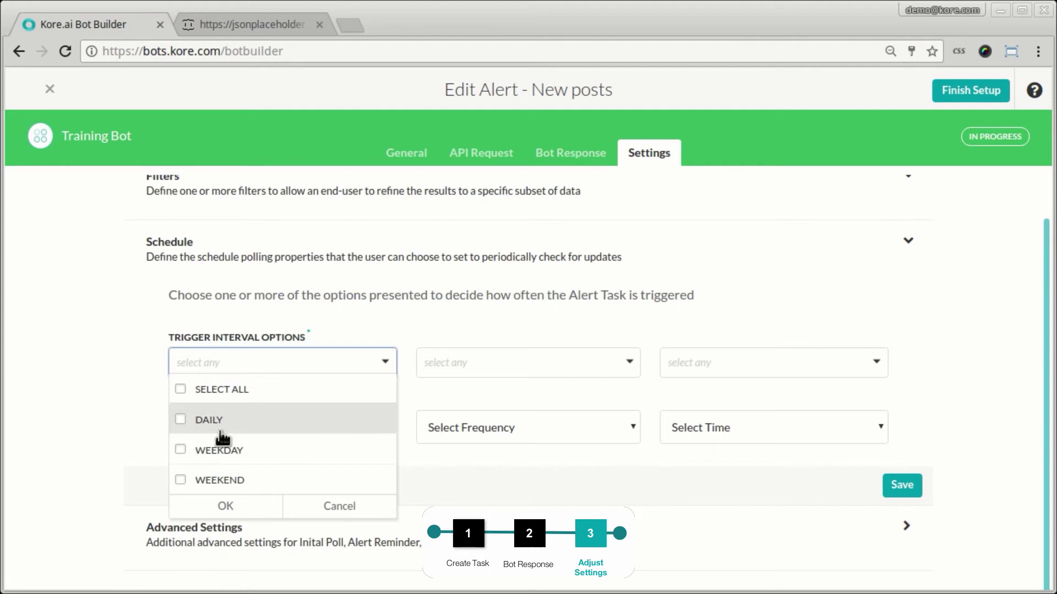
click(185, 394)
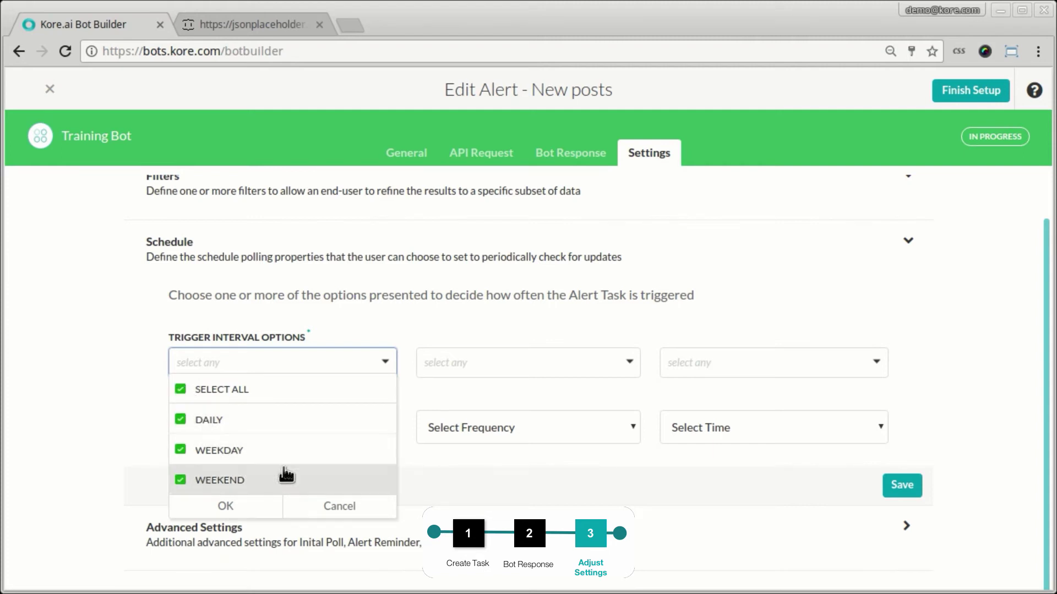
click(226, 507)
Allow both Every and At frequencies and all 58 trigger times.
click(479, 361)
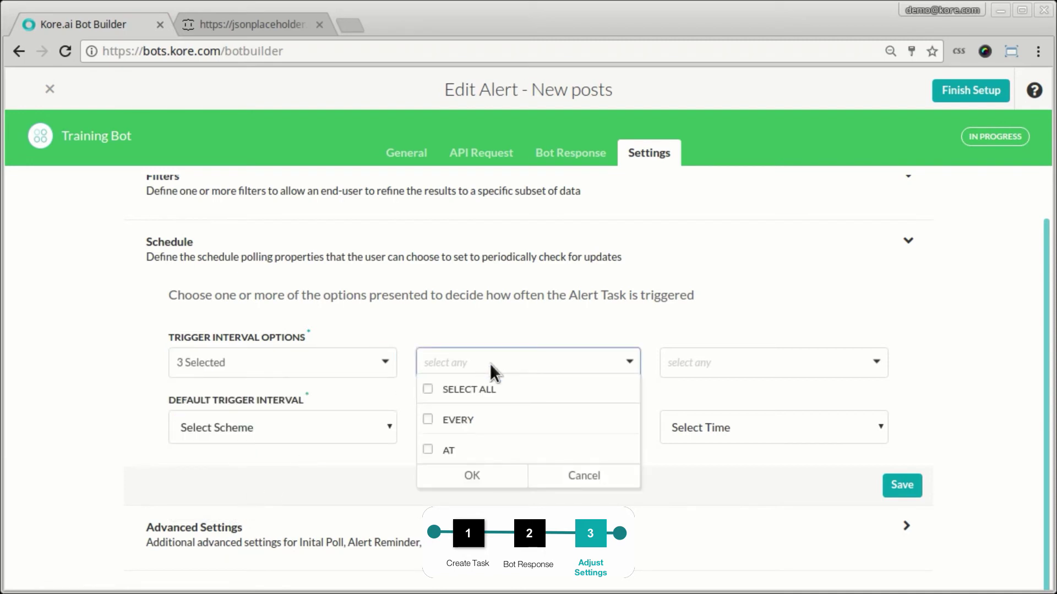
click(428, 390)
click(498, 476)
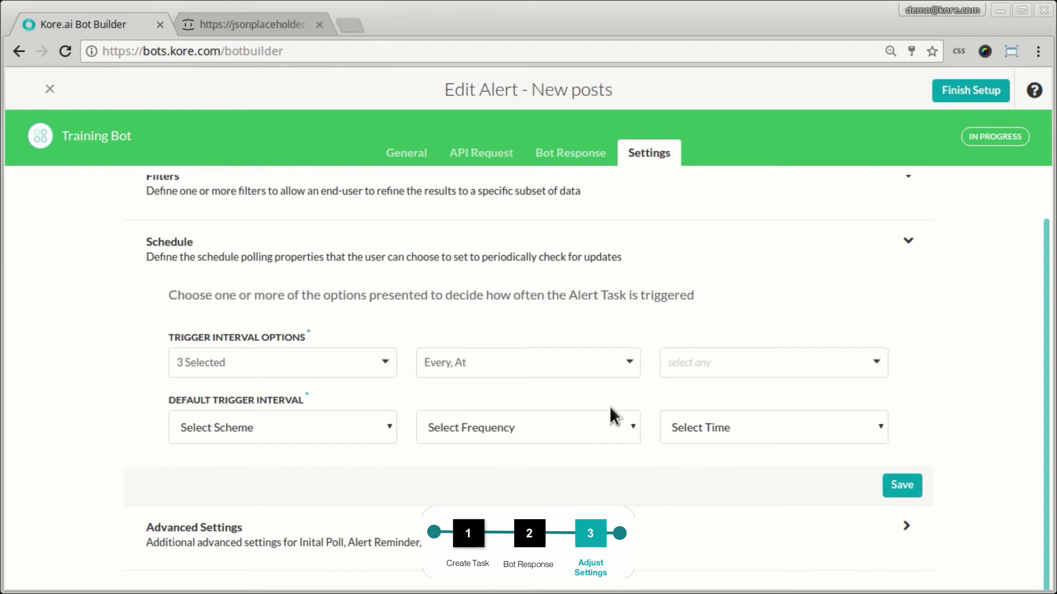
click(710, 362)
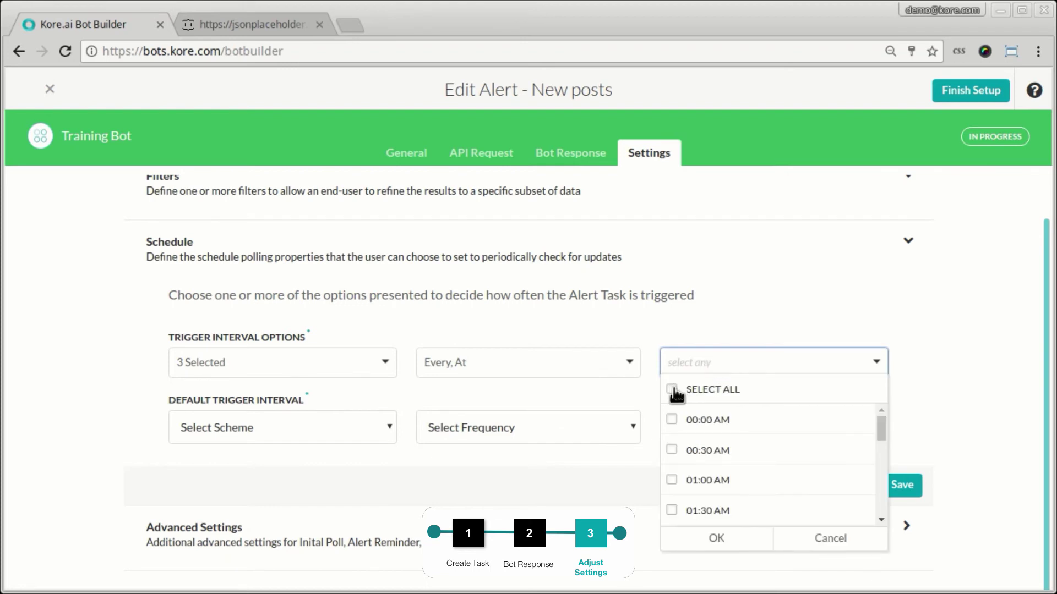
triple_click(887, 428)
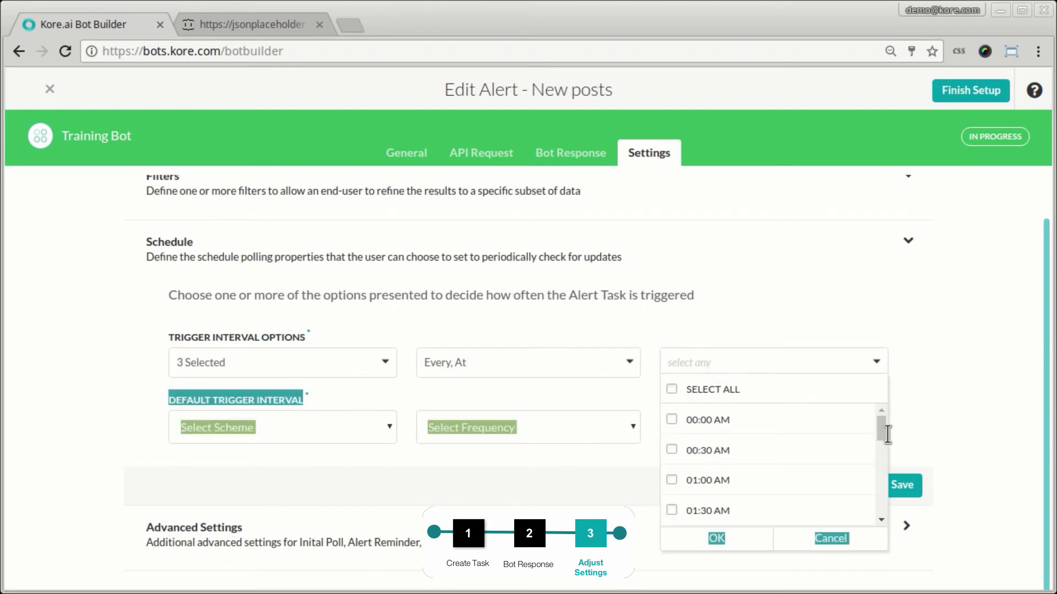
click(826, 370)
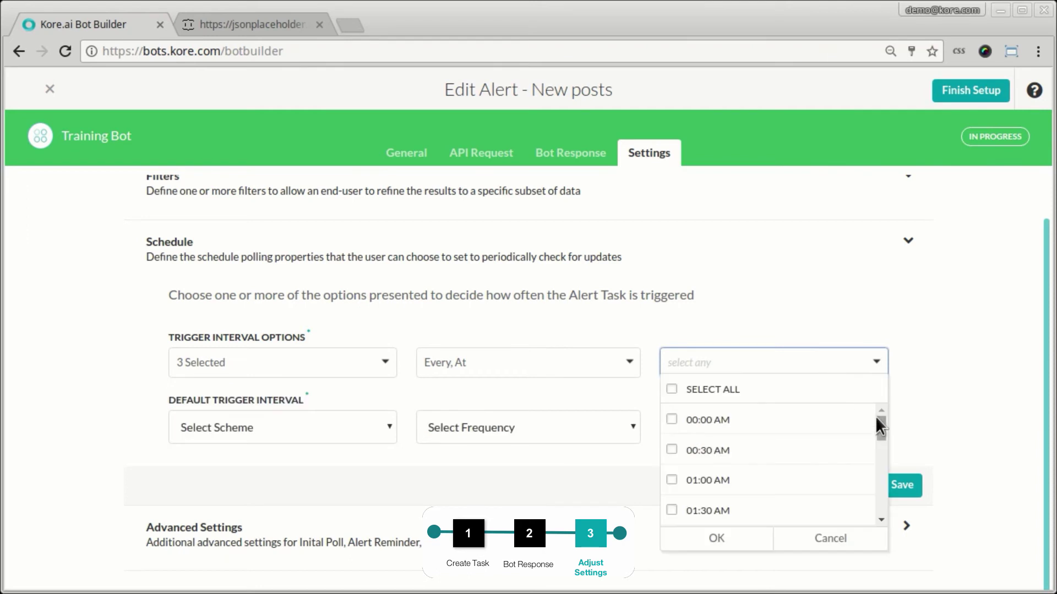
mouse_move(882, 428)
mouse_down()
mouse_move(875, 509)
mouse_move(879, 419)
mouse_up()
click(697, 391)
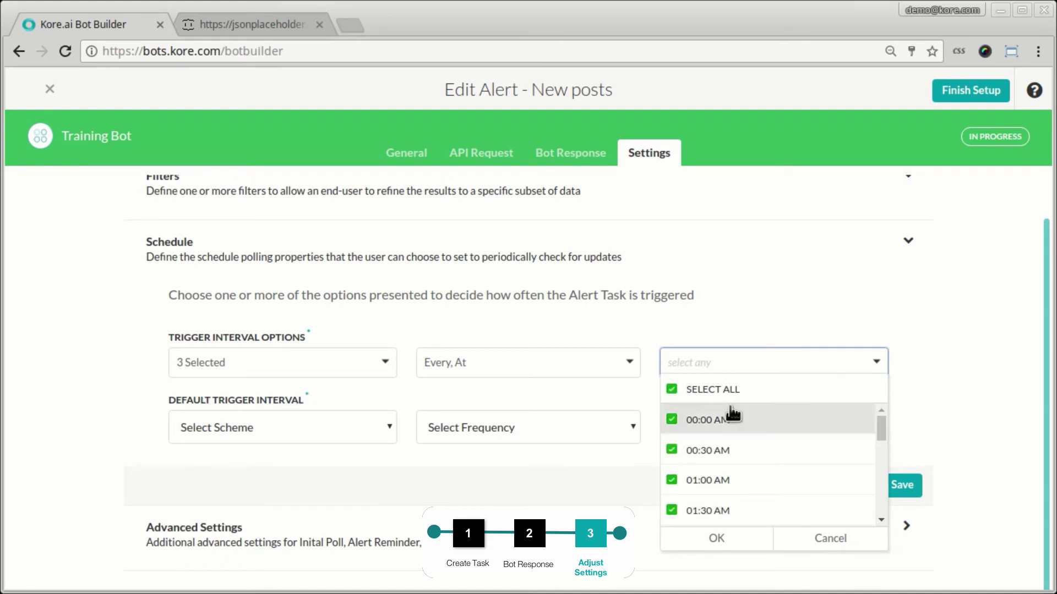
click(716, 538)
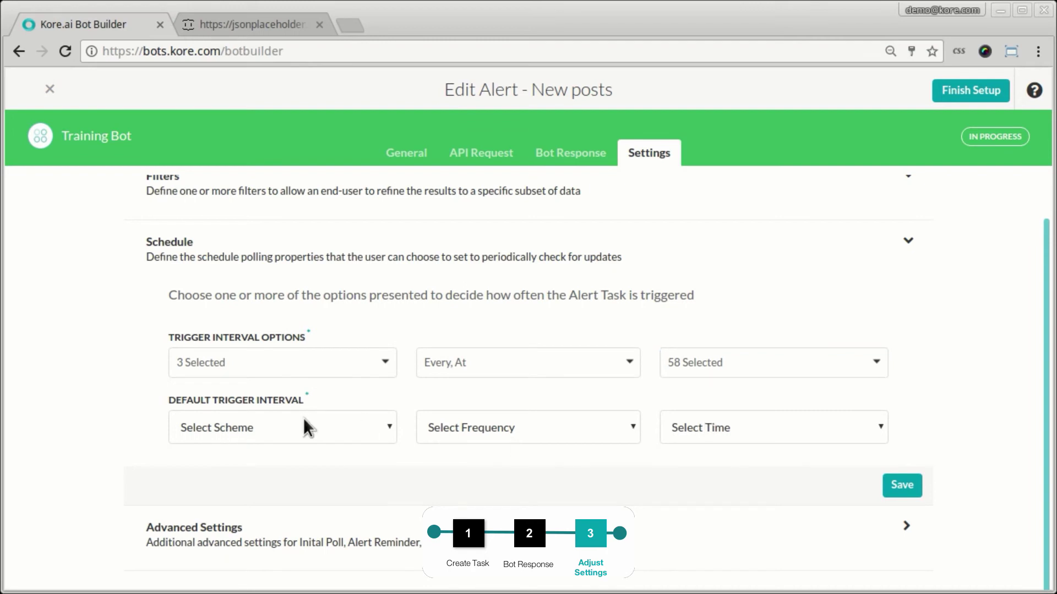
Set the default trigger interval to Daily, At 09:00 am, and save the schedule.
click(289, 464)
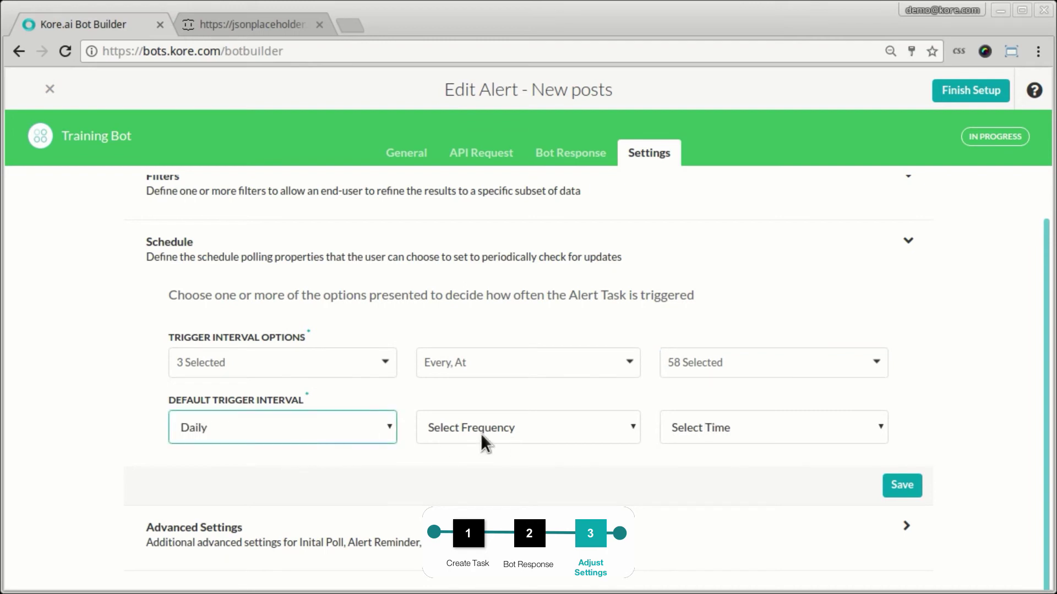
click(480, 434)
key(Down)
click(703, 427)
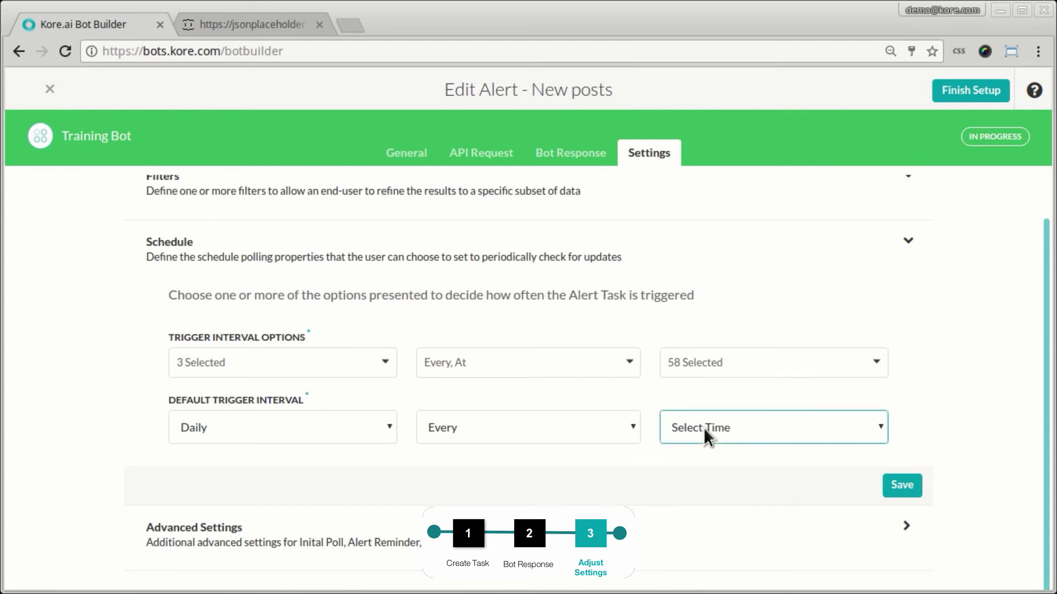
click(573, 425)
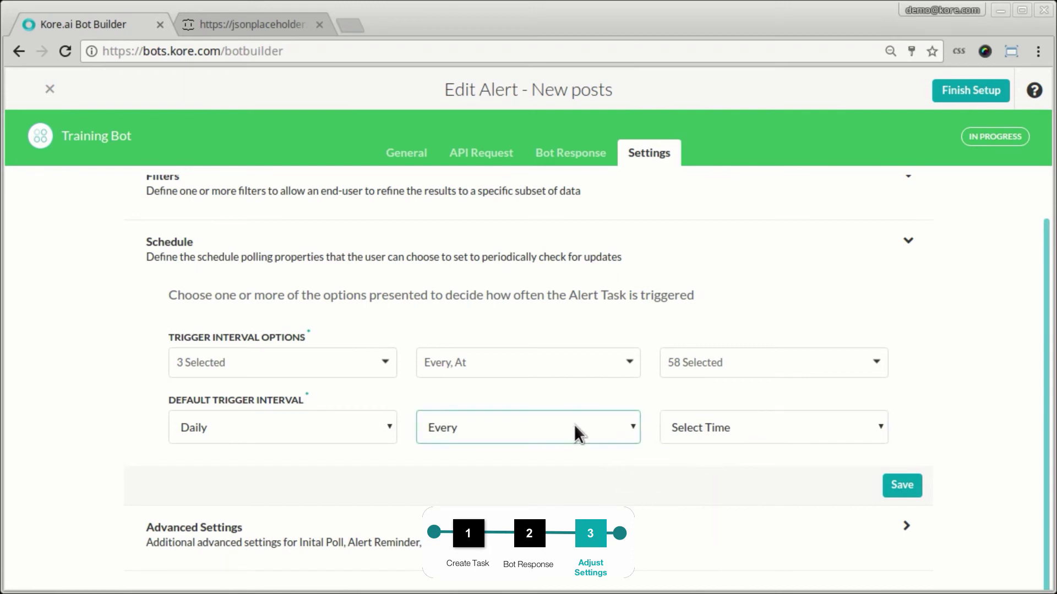
key(Down)
click(715, 430)
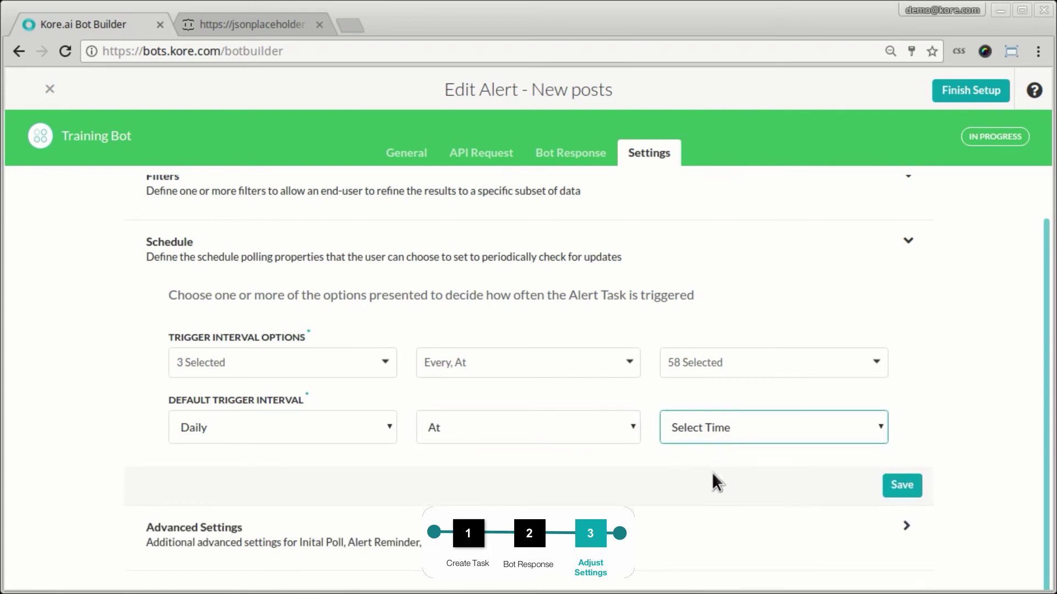
key(Down)
click(906, 486)
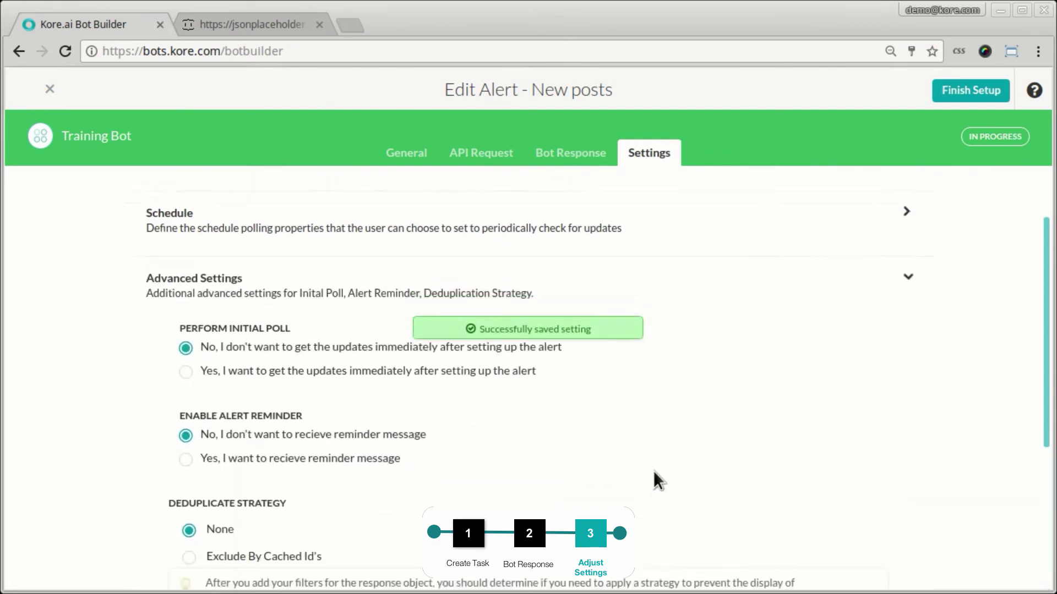
Finish setting up the New posts alert.
scroll(661, 462, down, 3)
scroll(663, 454, up, 6)
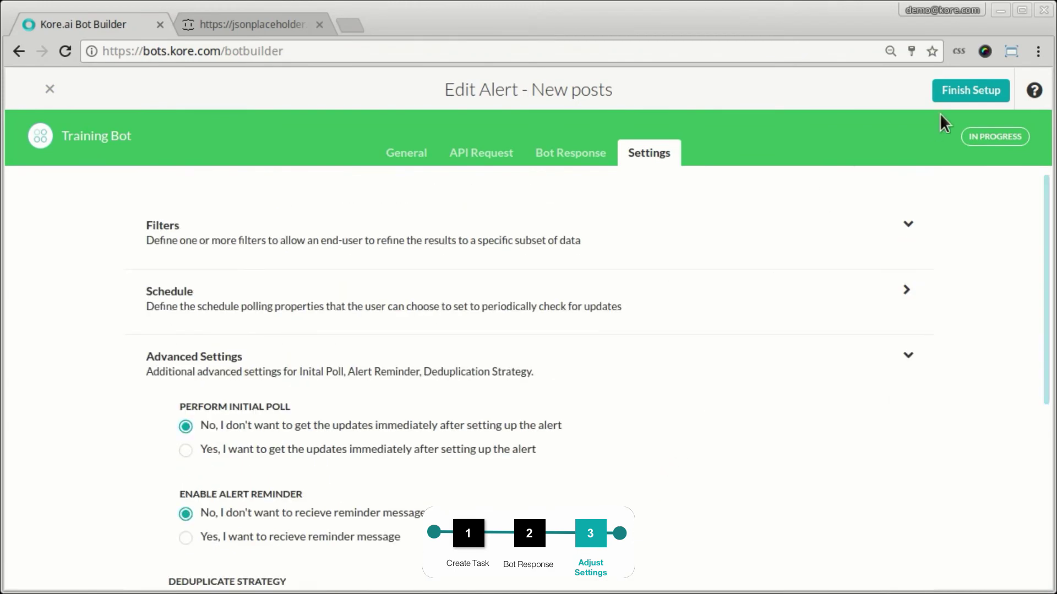
click(969, 91)
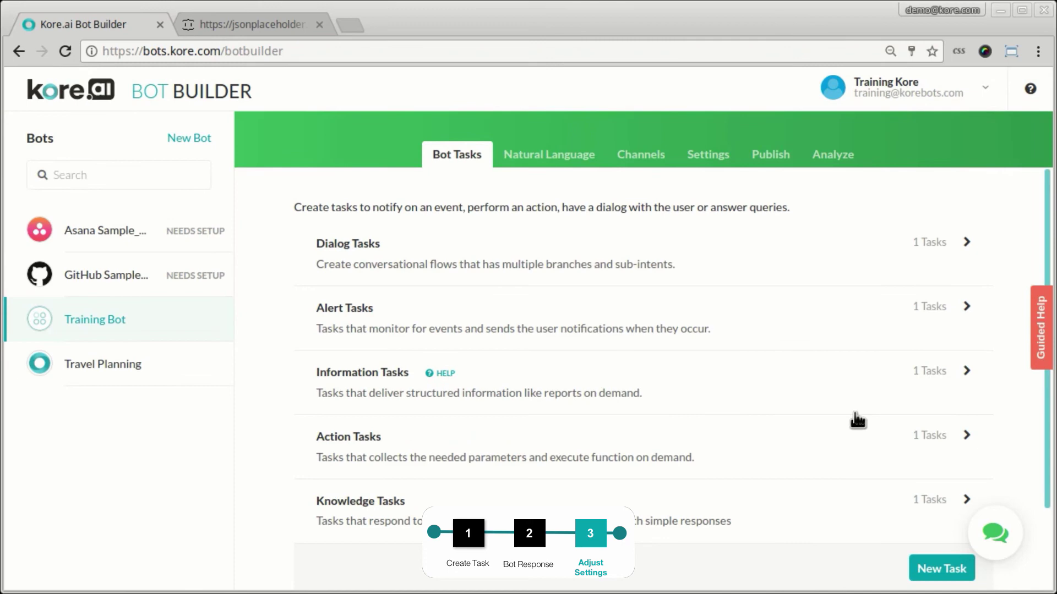
Ask the Training Bot test chat 'Can you let me know when there are New posts'.
click(995, 533)
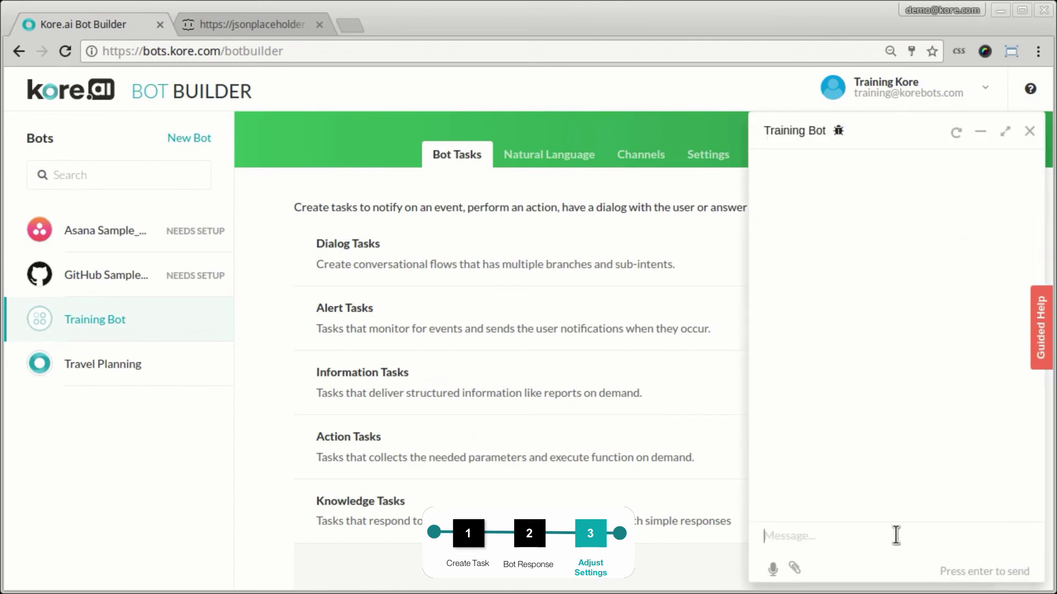
text(Can you let me know when t)
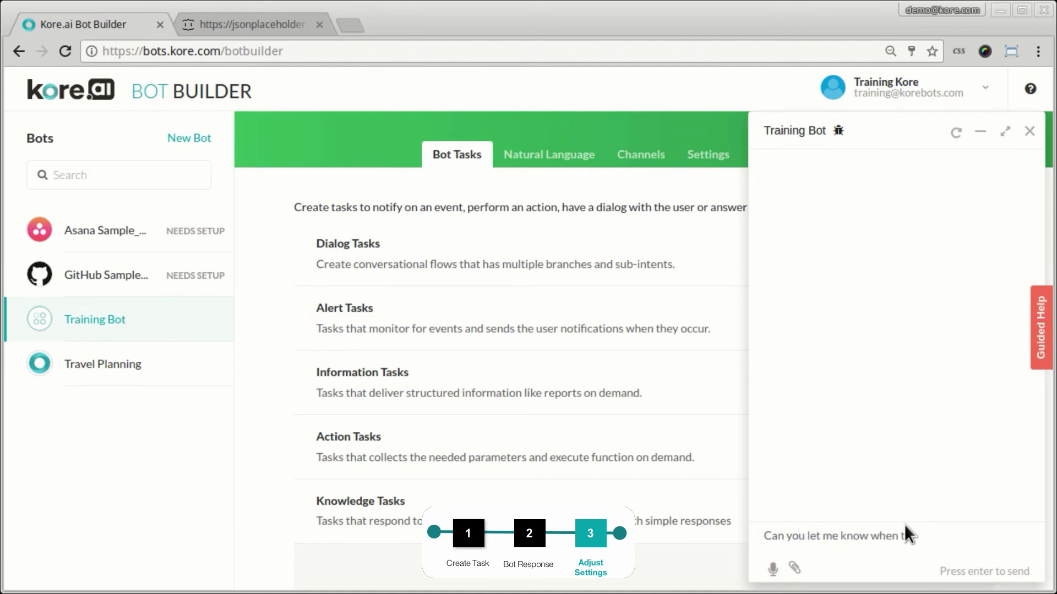
text(here are New posts)
key(Return)
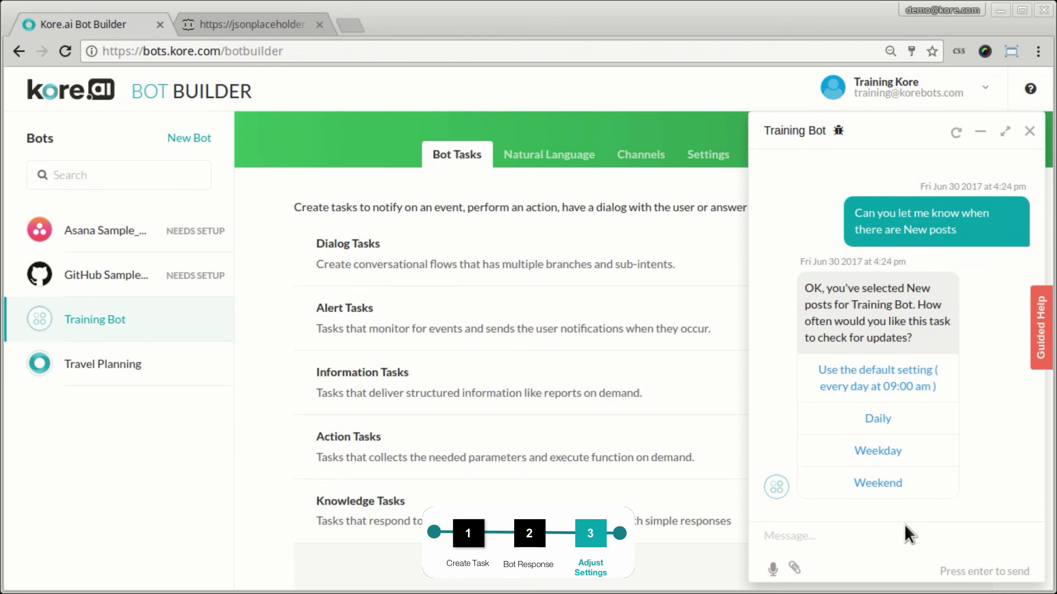
Accept the default every-day 09:00 am schedule and answer No to adding a filter.
click(904, 387)
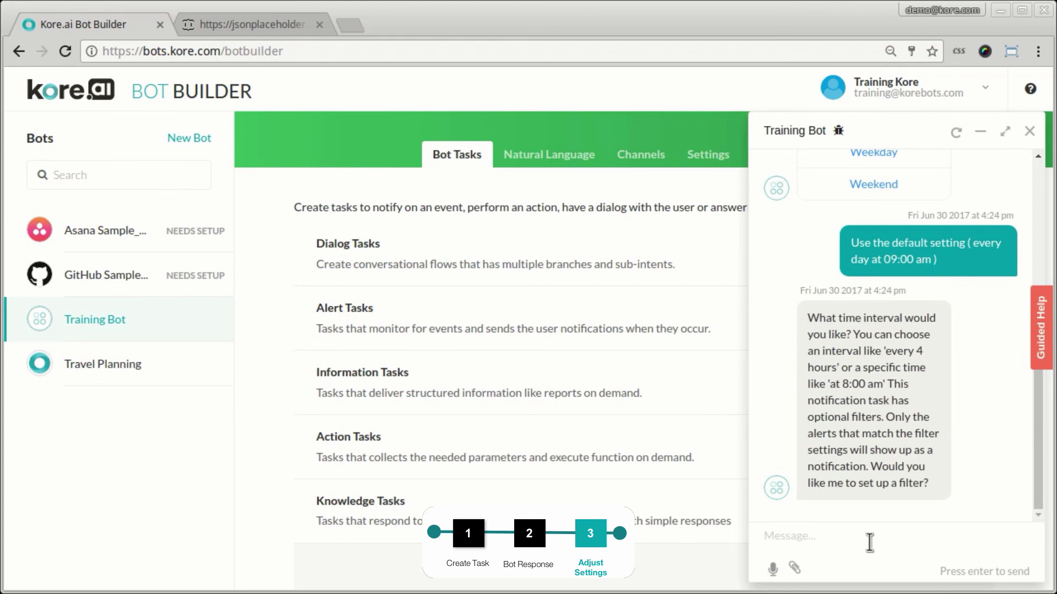
text(No)
key(Return)
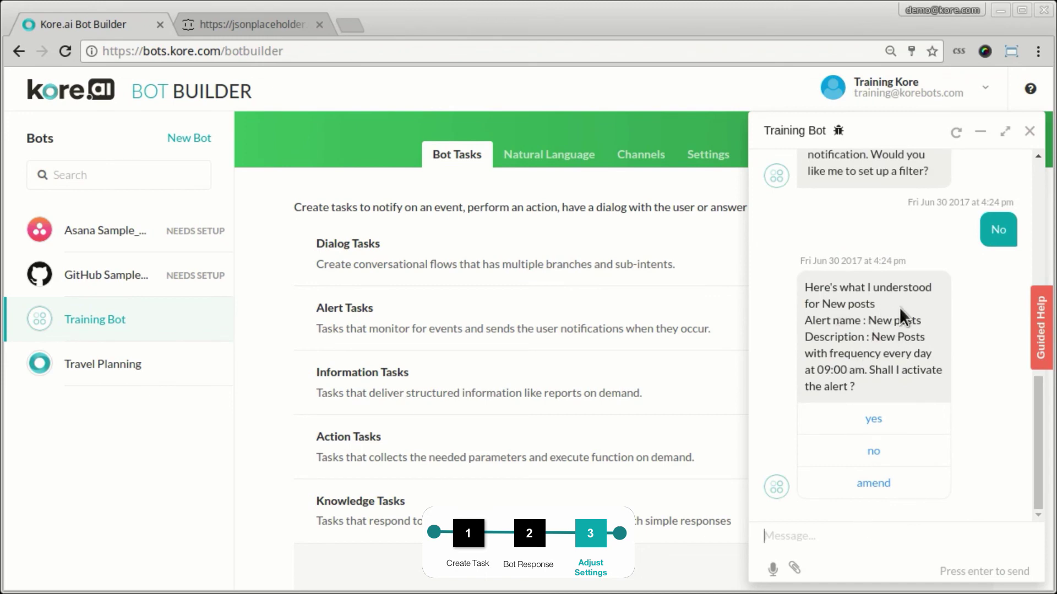
Check the alert name and 09:00 am time in the summary, then confirm activation.
drag(867, 320, 906, 321)
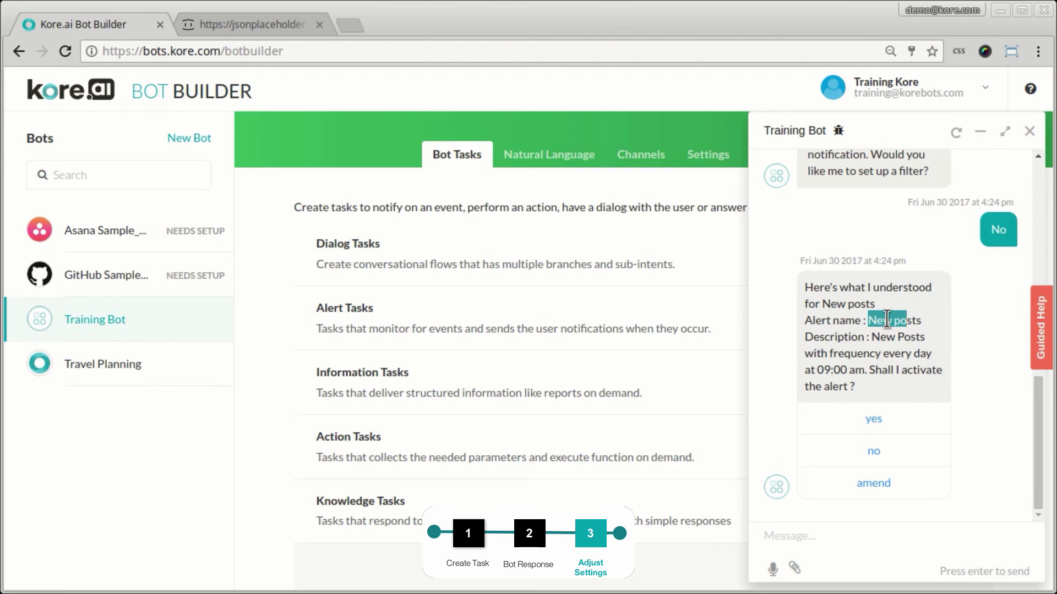
click(887, 321)
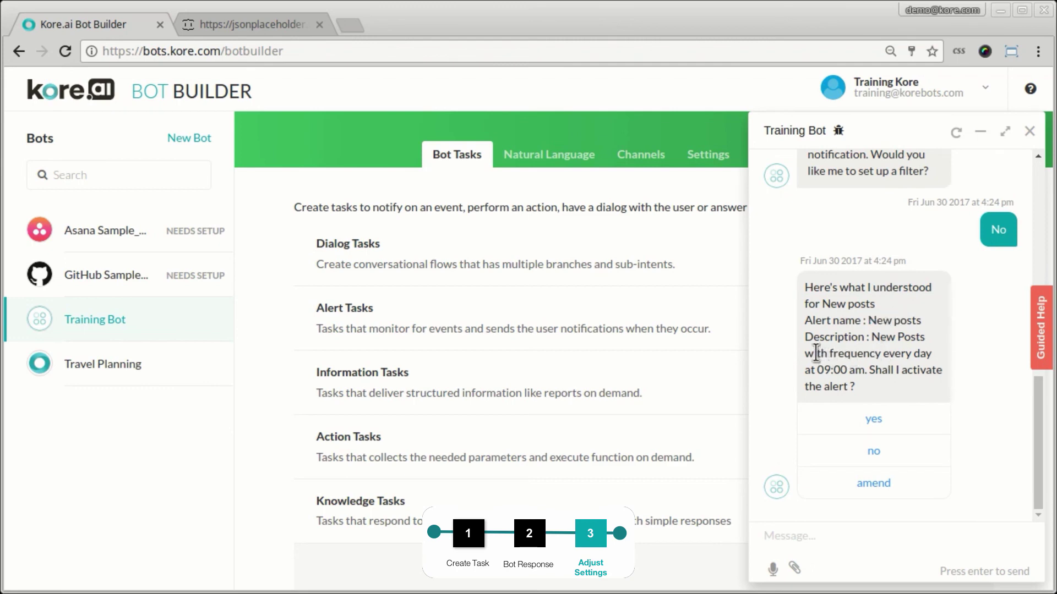
drag(816, 370, 860, 372)
click(871, 420)
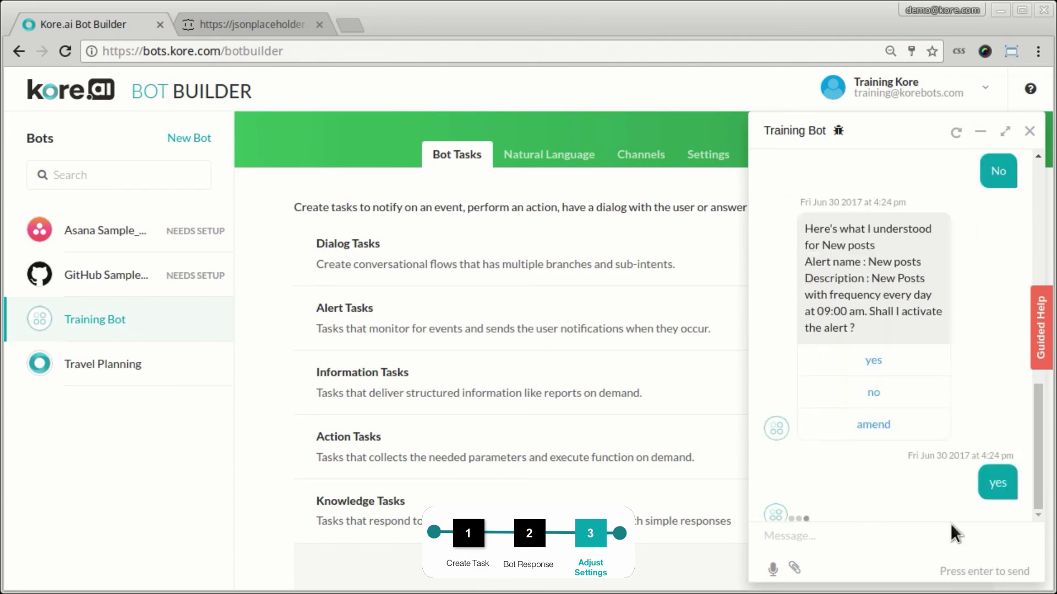